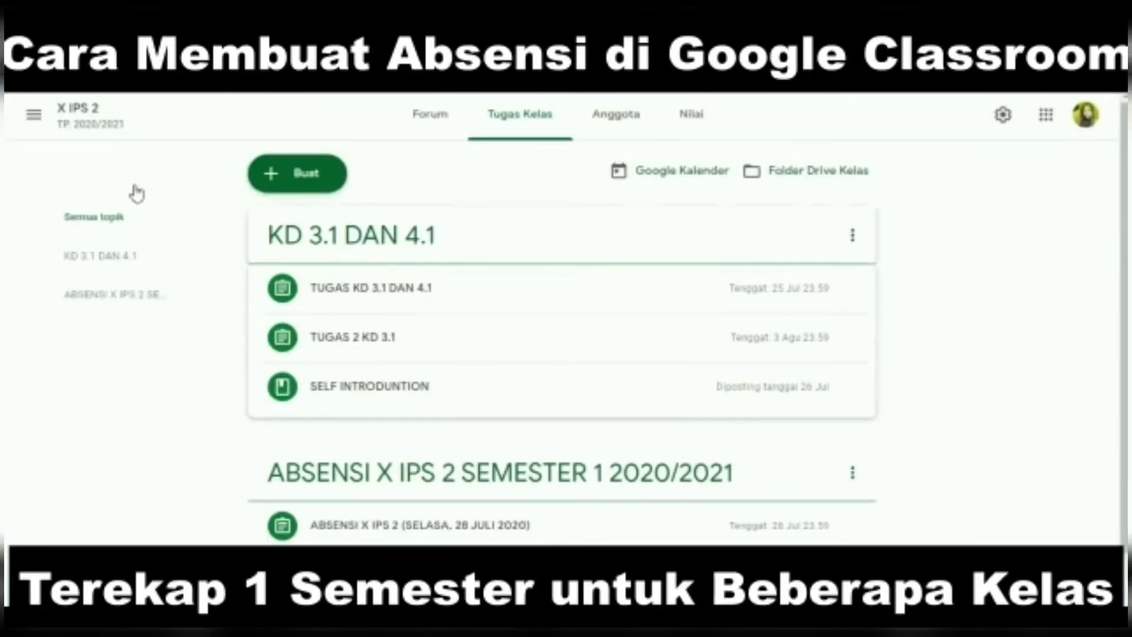
Open the classwork page (Tugas Kelas) of the class X IPS 2.
{"action": "left_click", "coordinate": [37, 120]}
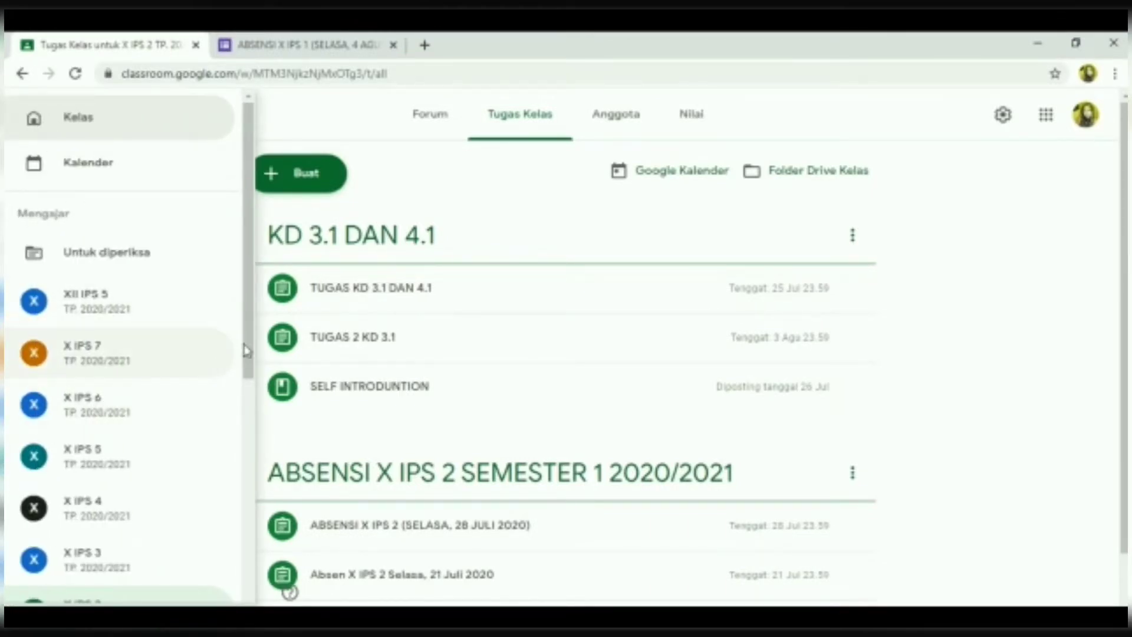
{"action": "left_click_drag", "start_coordinate": [251, 356], "coordinate": [235, 441]}
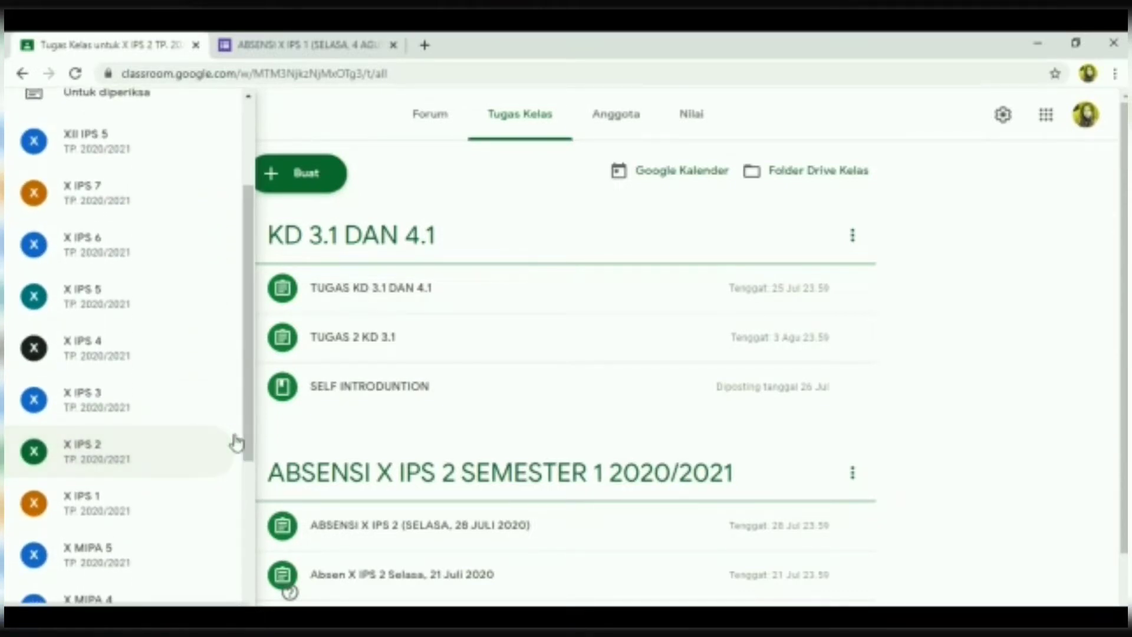
{"action": "left_click", "coordinate": [141, 455]}
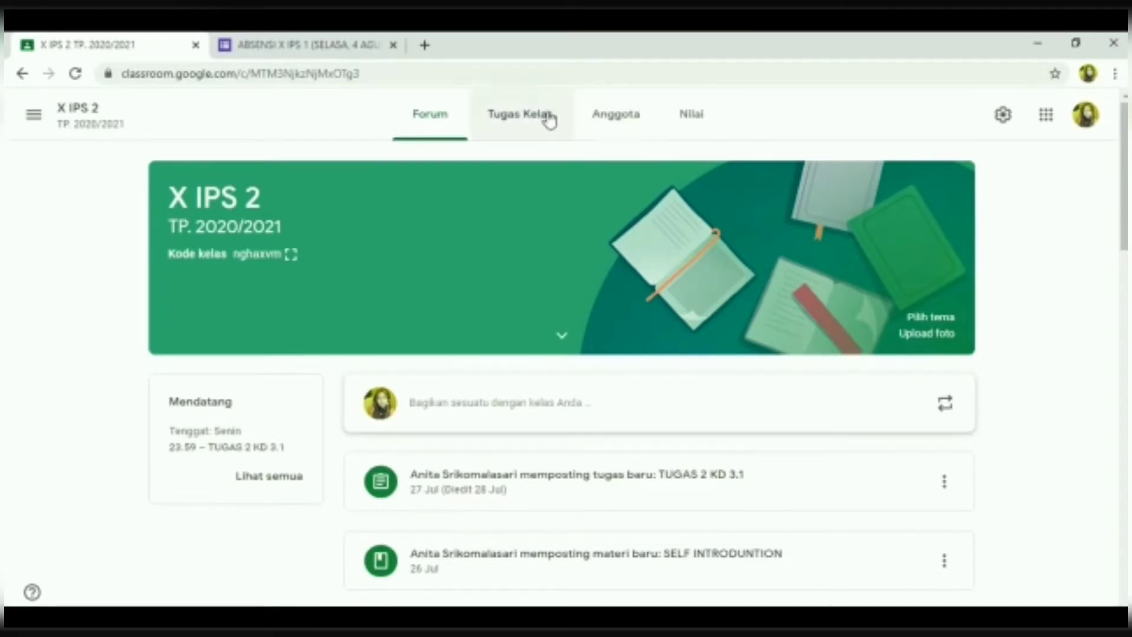
{"action": "left_click", "coordinate": [518, 125]}
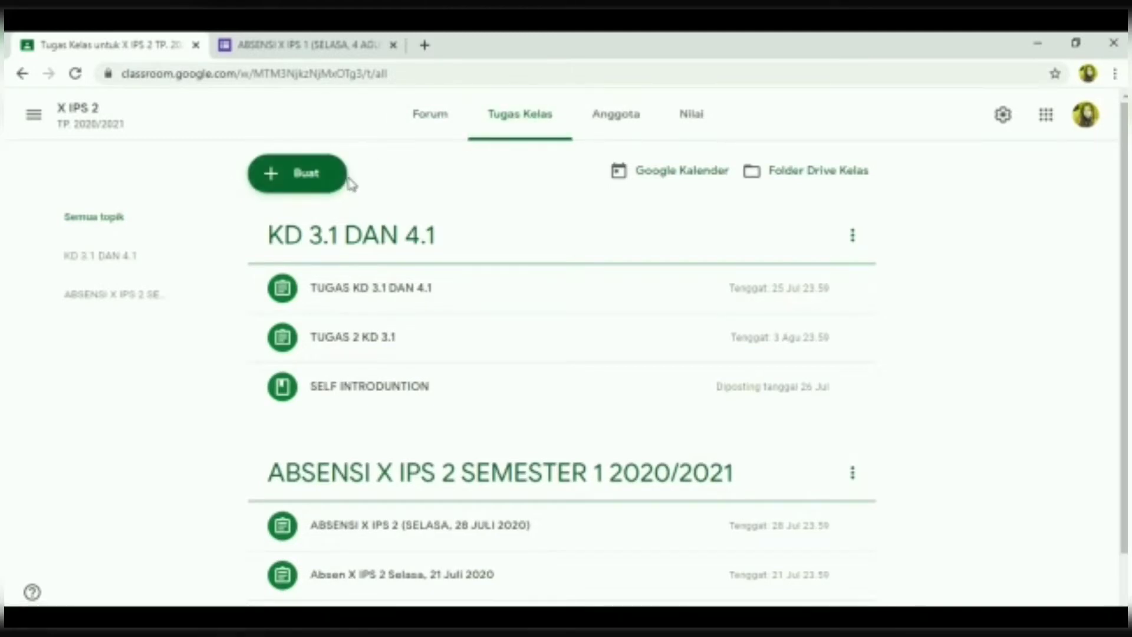
Create a quiz assignment (Tugas kuis) titled "ABSENSI X IPS 2 (SELASA, 28 JULI 2020)".
{"action": "left_click", "coordinate": [317, 177]}
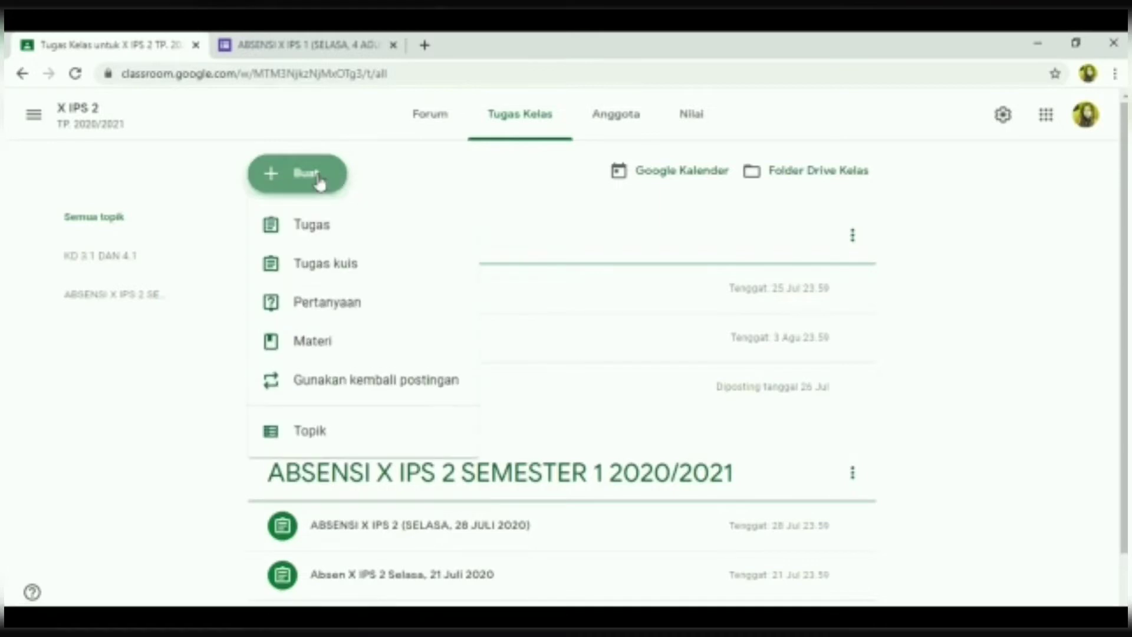
{"action": "left_click", "coordinate": [370, 278]}
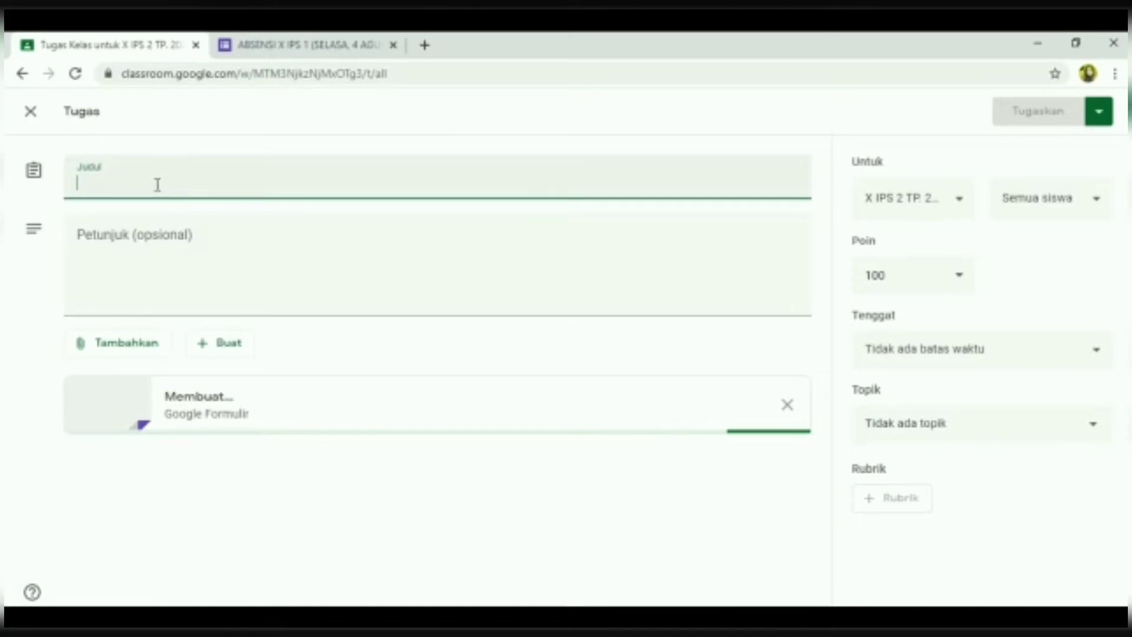
{"action": "type", "text": "ABSENSI X IPS 1 (SELASA, 28 JULI 2020)"}
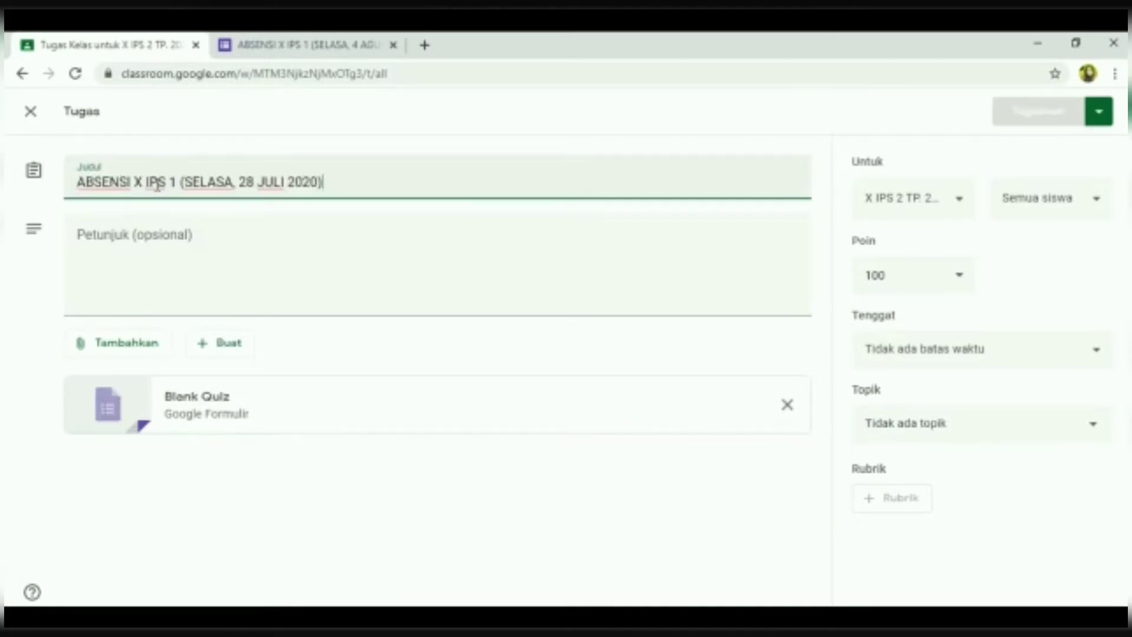
{"action": "left_click", "coordinate": [176, 182]}
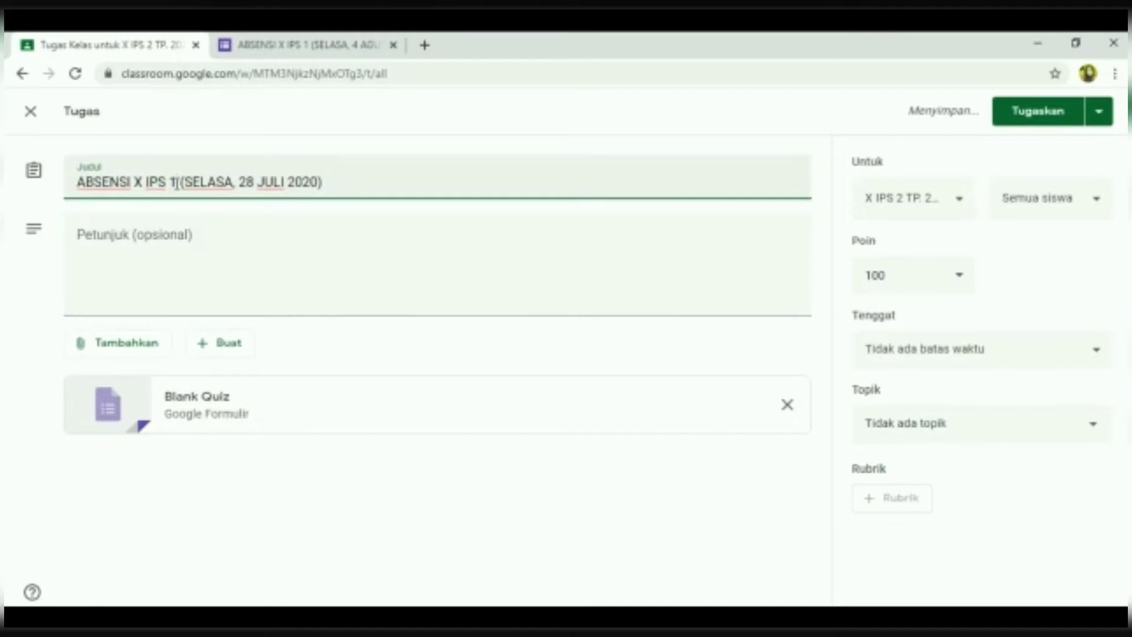
{"action": "key", "text": "BackSpace"}
{"action": "type", "text": "2"}
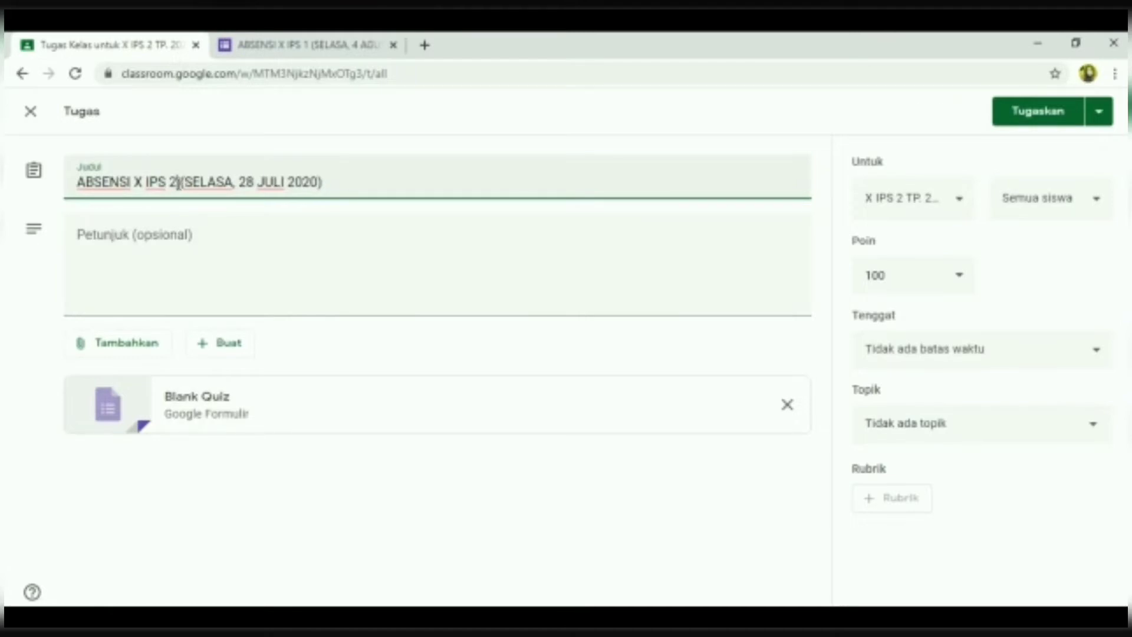
Change the date in the assignment title so that it reads "ABSENSI X IPS 2 (SELASA, 4 AGUSTUS 2020)".
{"action": "left_click", "coordinate": [289, 182]}
{"action": "key", "text": "BackSpace"}
{"action": "key", "text": "BackSpace"}
{"action": "key", "text": "BackSpace"}
{"action": "key", "text": "BackSpace"}
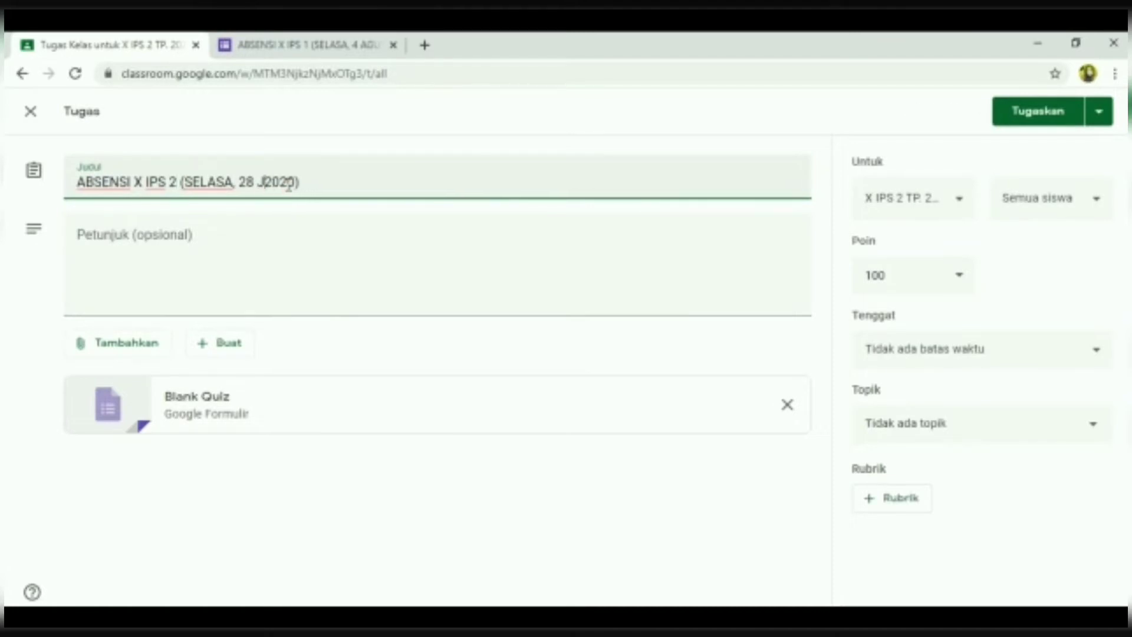
{"action": "key", "text": "BackSpace"}
{"action": "key", "text": "BackSpace"}
{"action": "key", "text": "BackSpace"}
{"action": "type", "text": "4"}
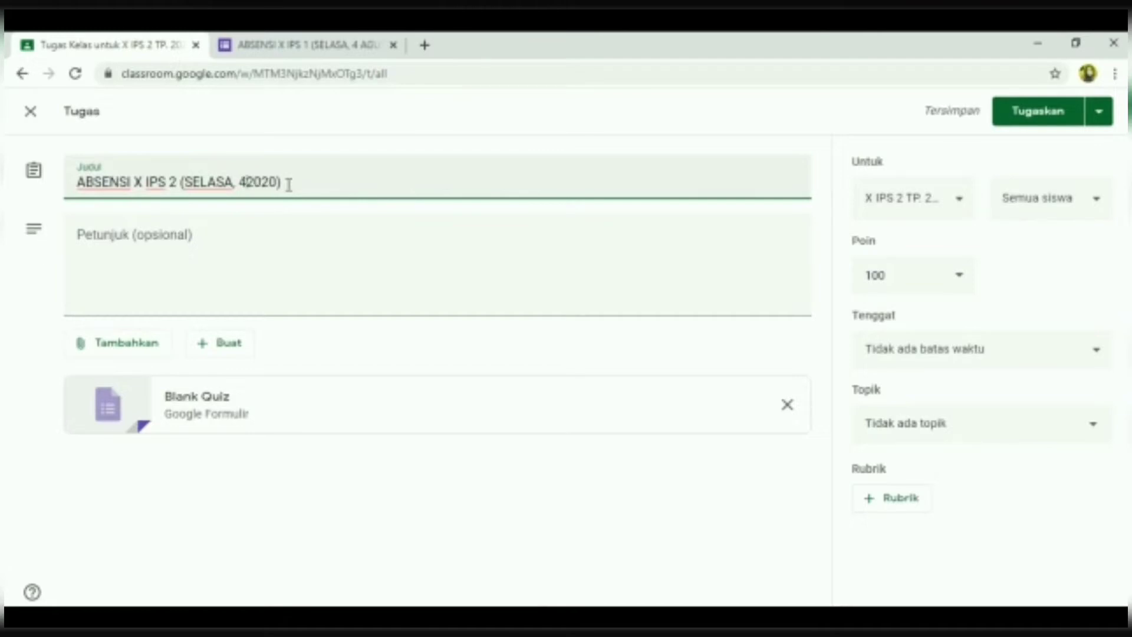
{"action": "type", "text": " a"}
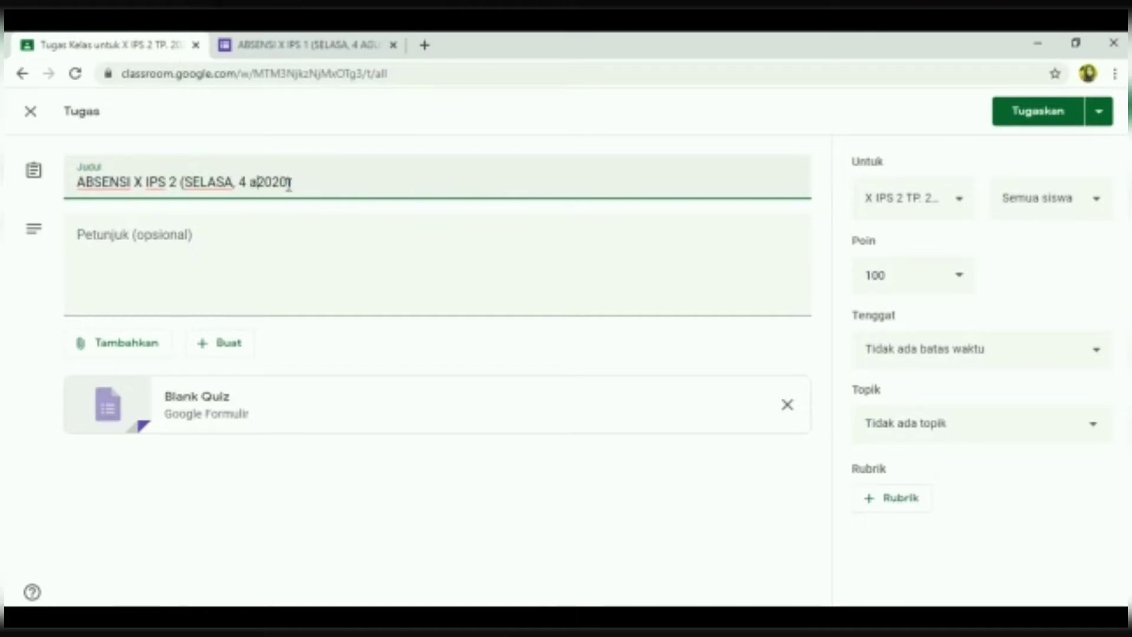
{"action": "type", "text": "GUST"}
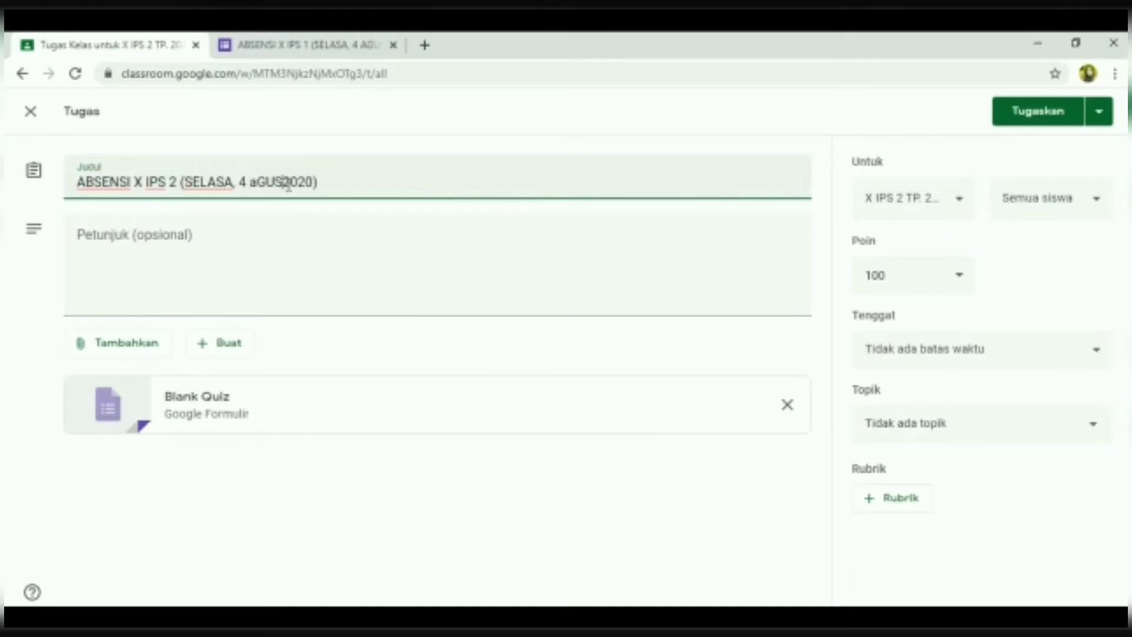
{"action": "type", "text": "US"}
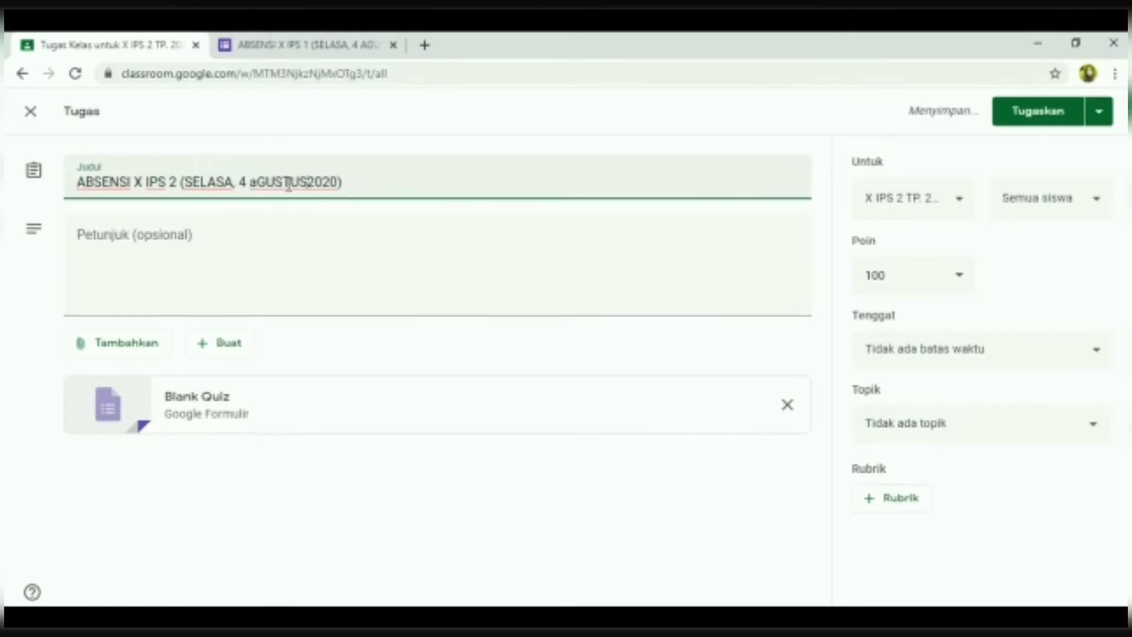
{"action": "key", "text": "BackSpace"}
{"action": "key", "text": "BackSpace"}
{"action": "key", "text": "BackSpace"}
{"action": "key", "text": "BackSpace"}
{"action": "key", "text": "BackSpace"}
{"action": "key", "text": "BackSpace"}
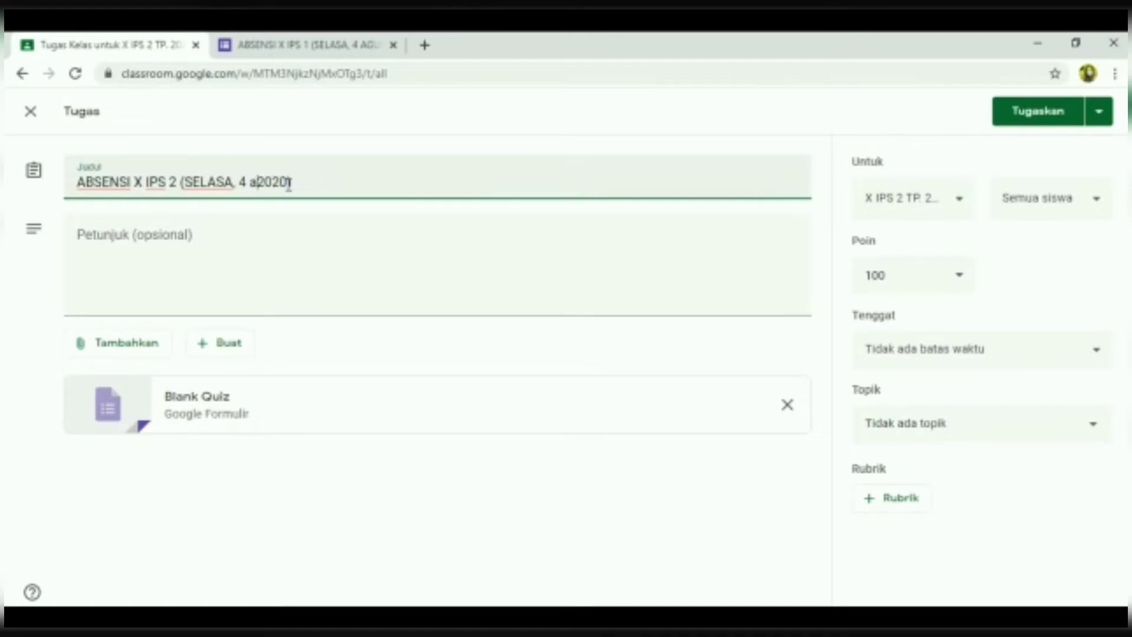
{"action": "key", "text": "BackSpace"}
{"action": "type", "text": "AGUST"}
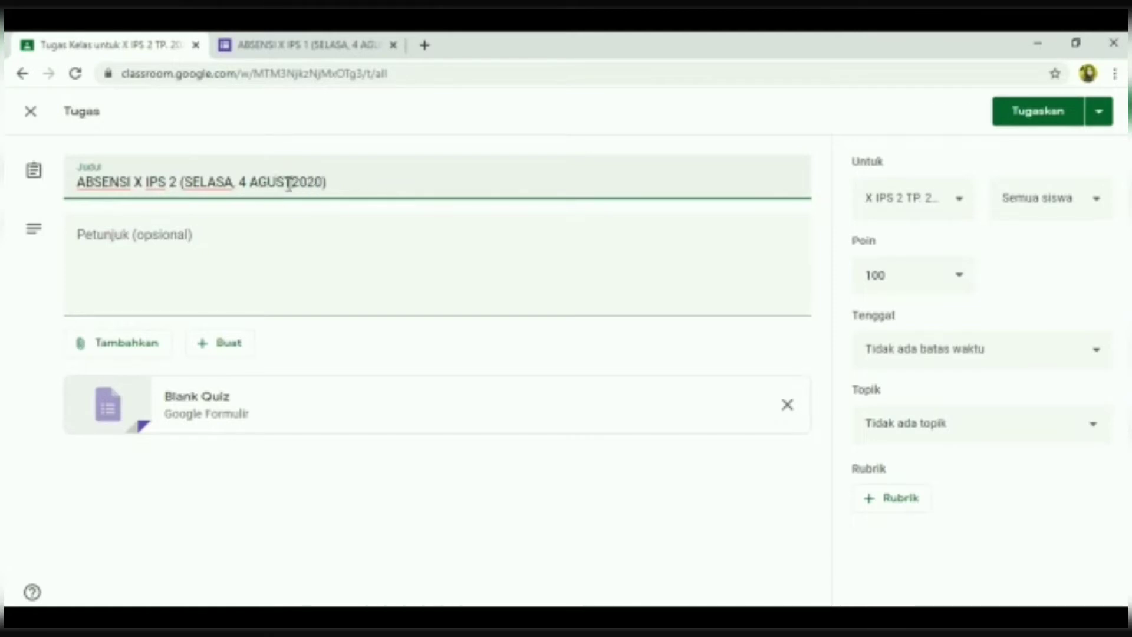
{"action": "type", "text": "US"}
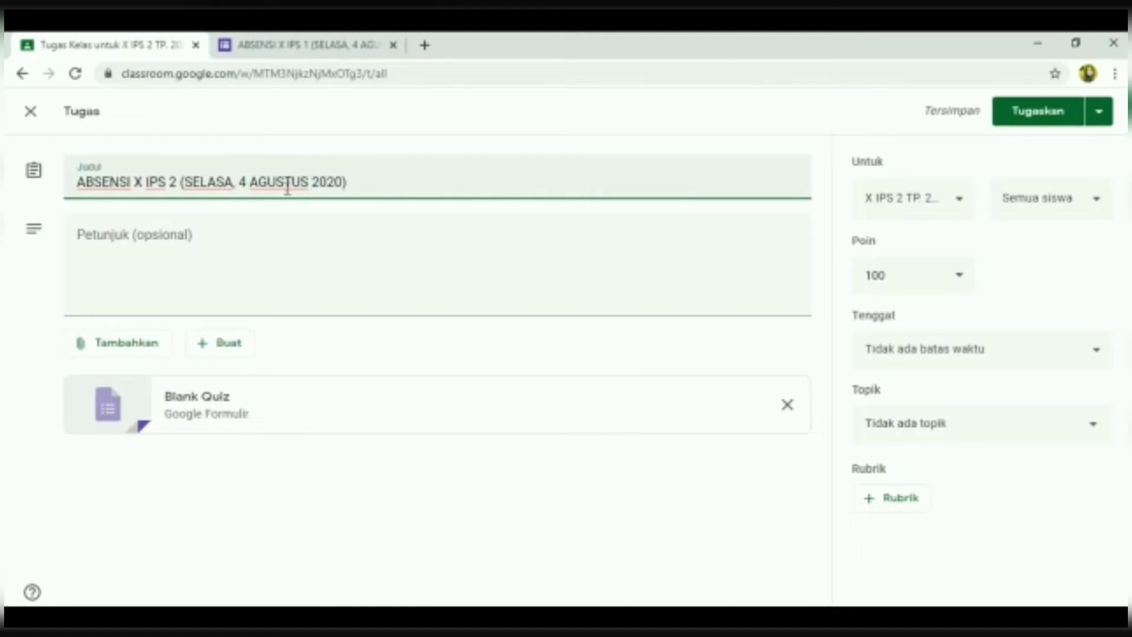
Enter the assignment instructions "SILAHKAN KLIK LINK BERIKUT UNTUK MENGISI ABSENSI".
{"action": "left_click", "coordinate": [154, 237]}
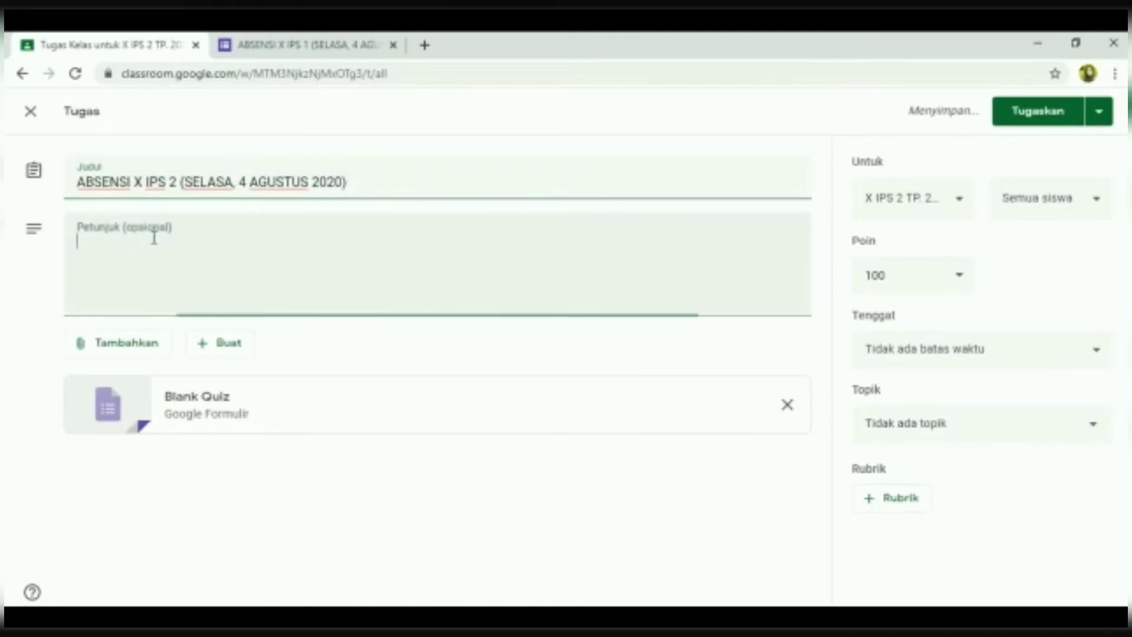
{"action": "type", "text": "SI"}
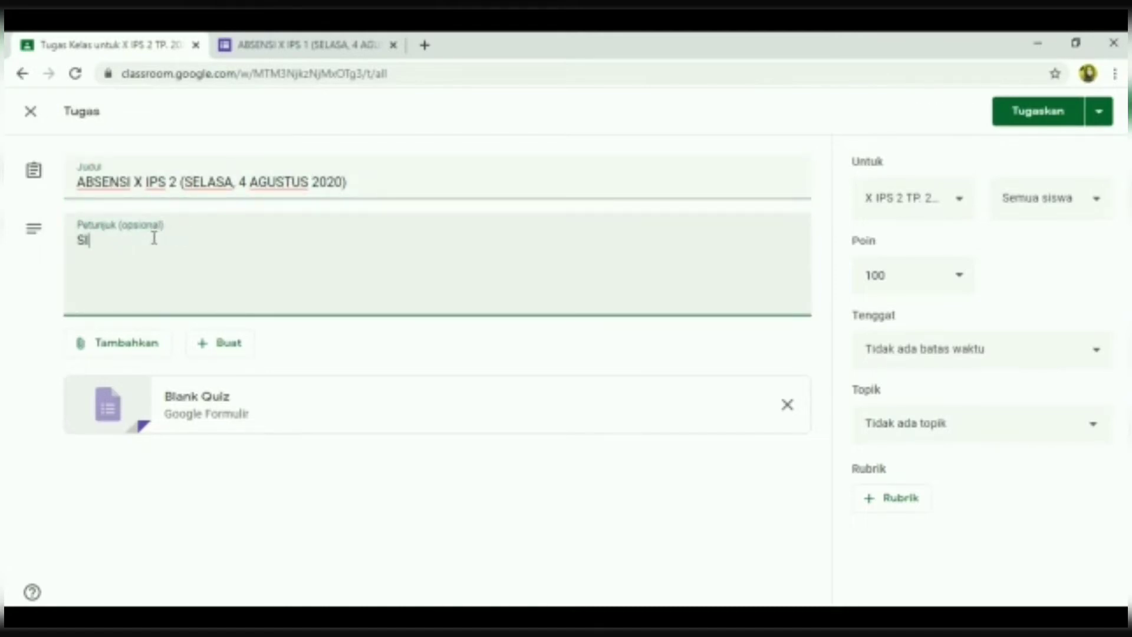
{"action": "type", "text": "LAHKAN KLIK "}
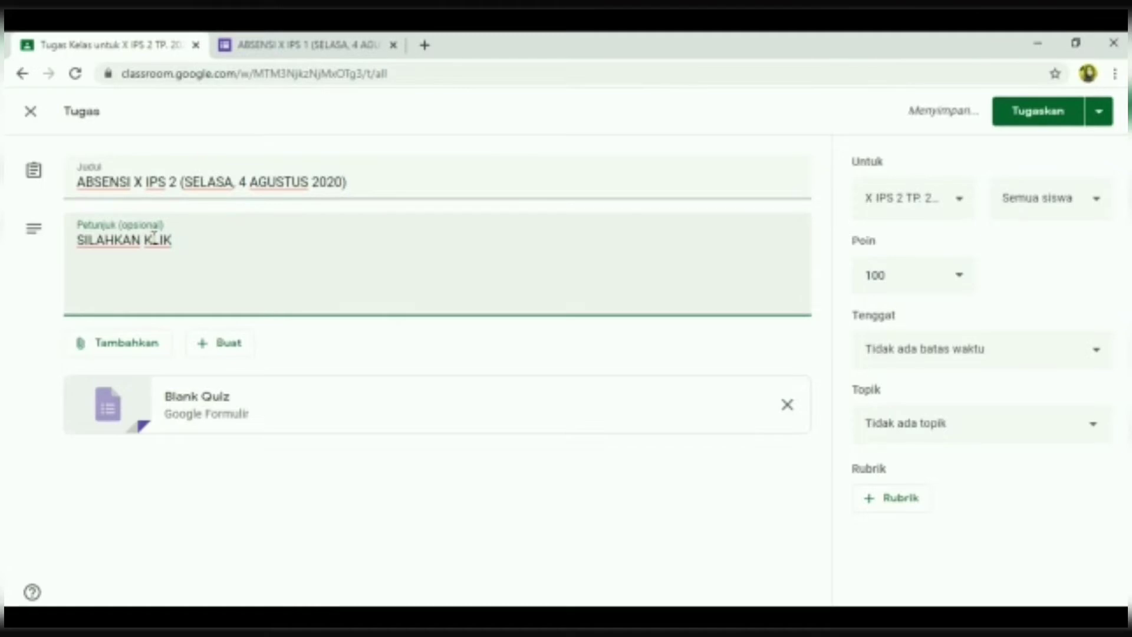
{"action": "type", "text": "LIN"}
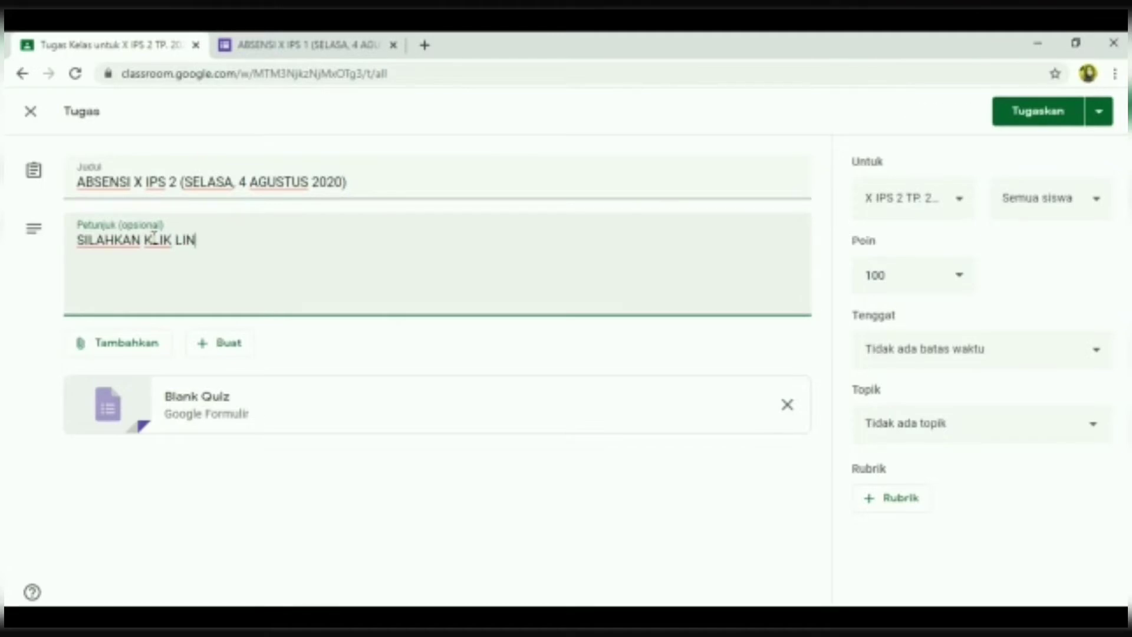
{"action": "type", "text": "K BERIK"}
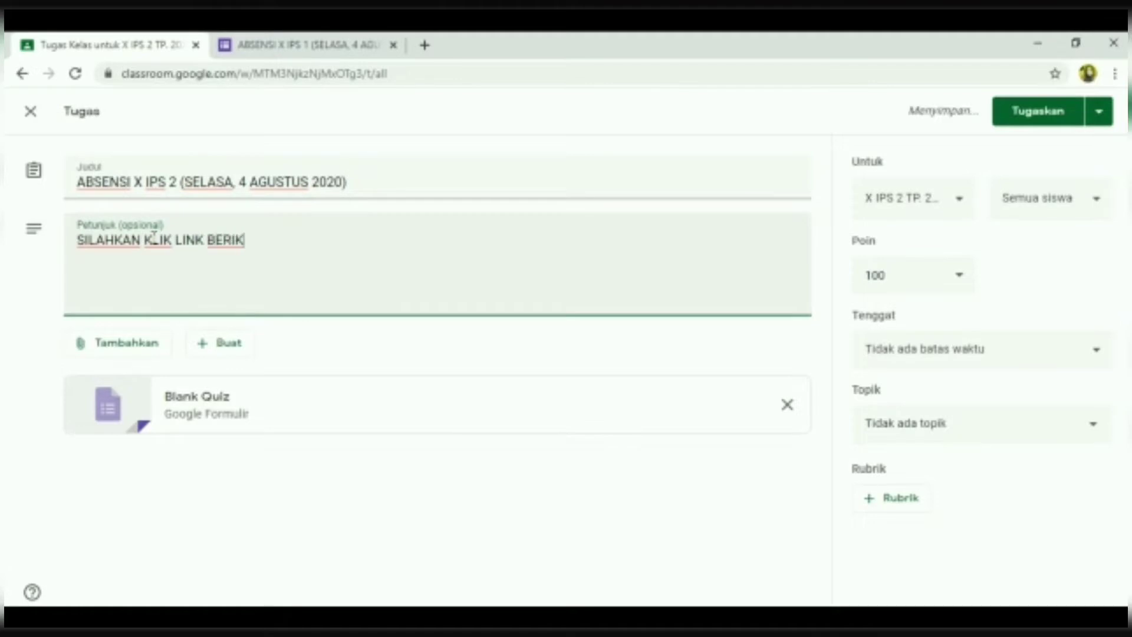
{"action": "type", "text": "U"}
{"action": "type", "text": "T U"}
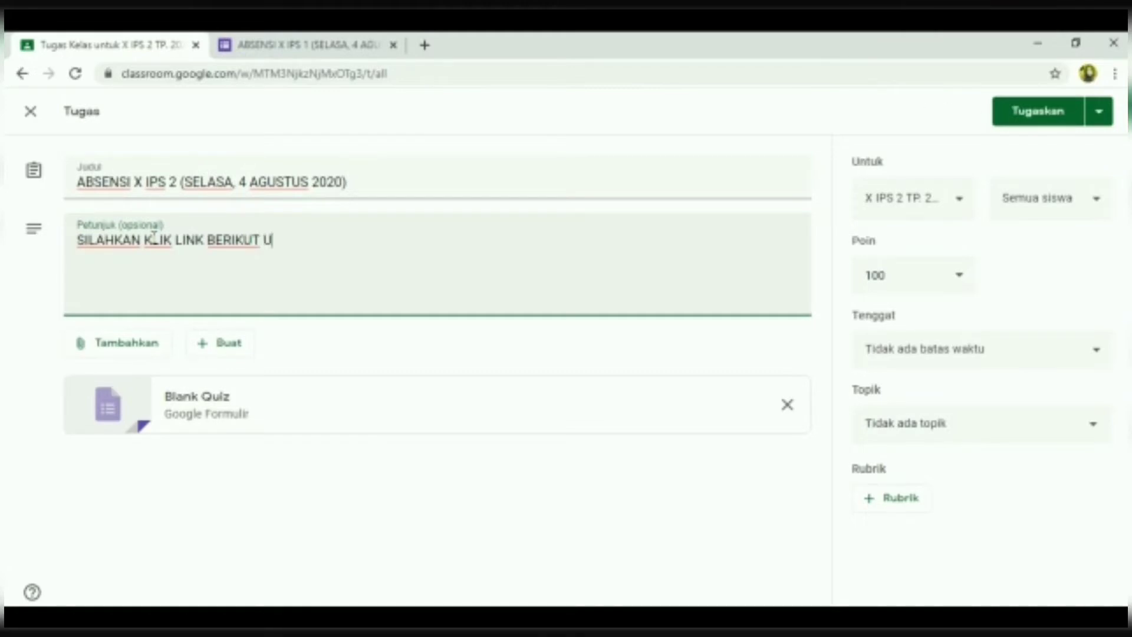
{"action": "type", "text": "NTUK ME"}
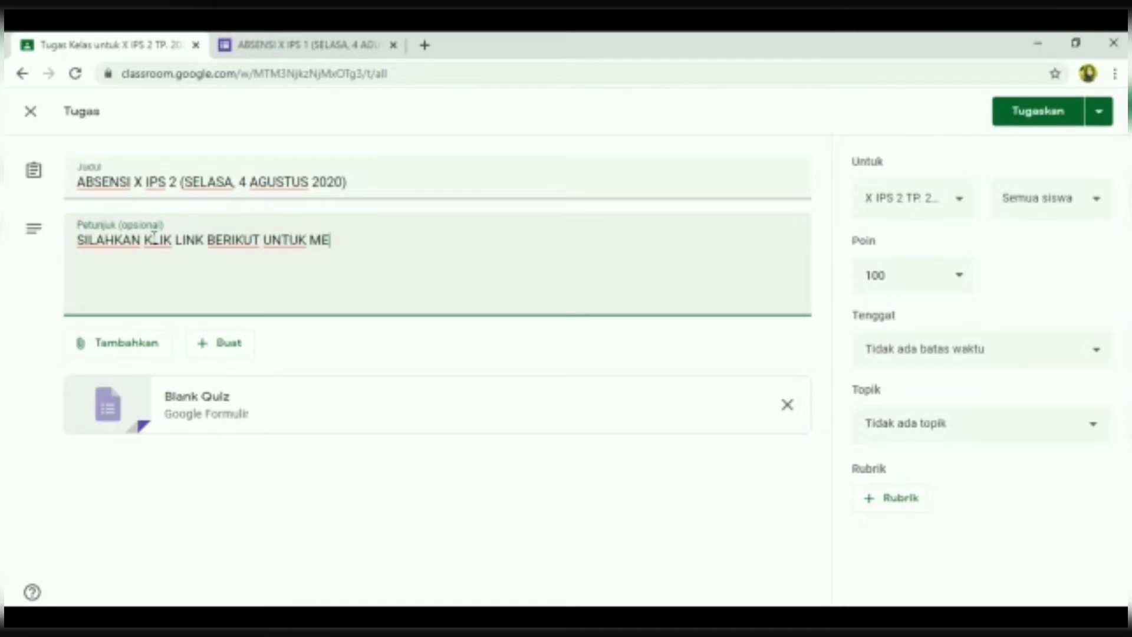
{"action": "type", "text": "NGISI ABSEN"}
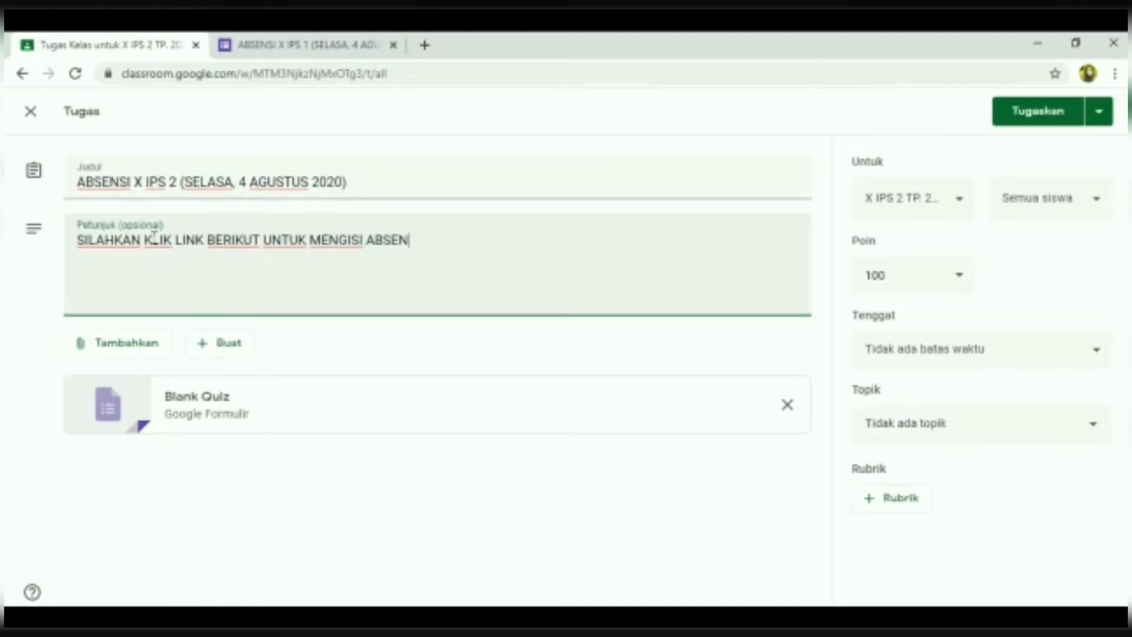
{"action": "type", "text": "SI"}
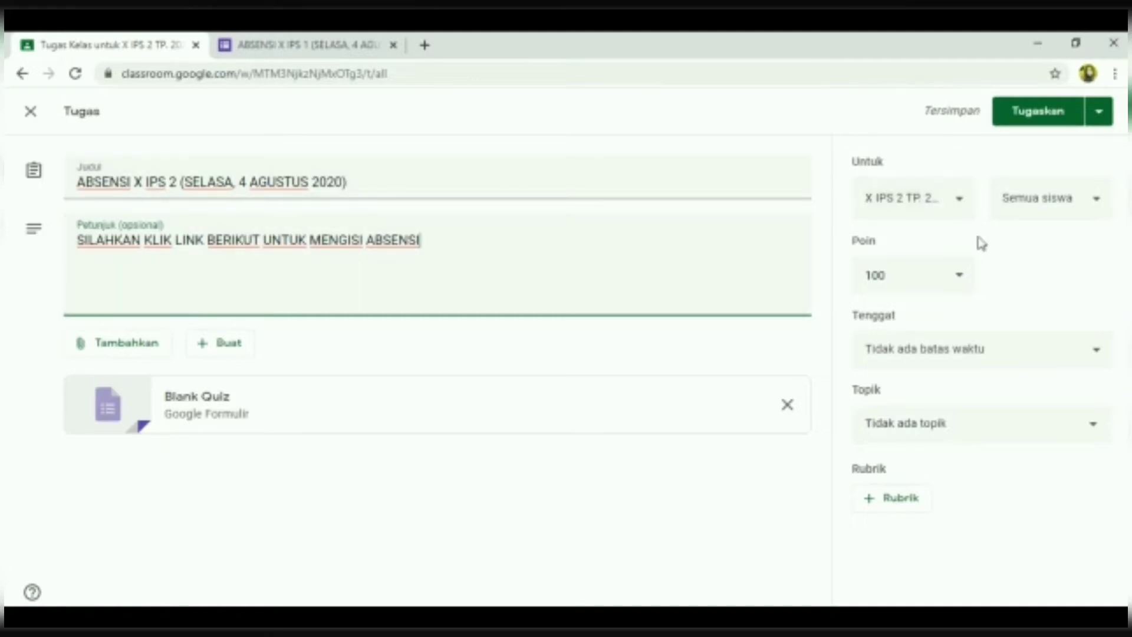
Set the assignment's points to 1.
{"action": "left_click", "coordinate": [910, 280]}
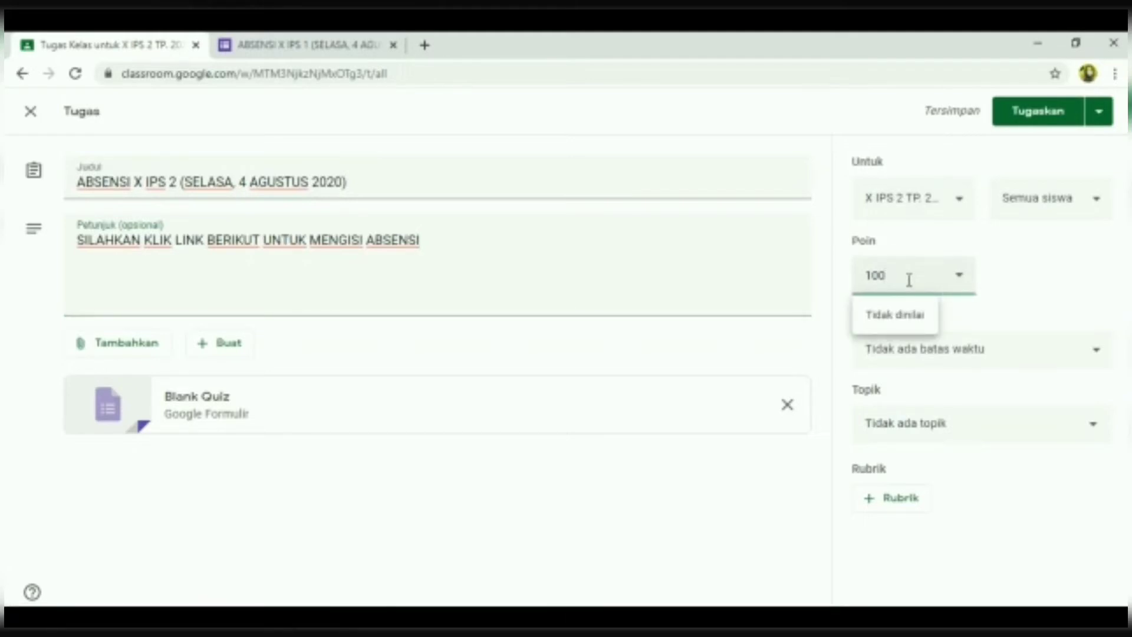
{"action": "key", "text": "BackSpace"}
{"action": "key", "text": "BackSpace"}
{"action": "left_click", "coordinate": [1059, 262]}
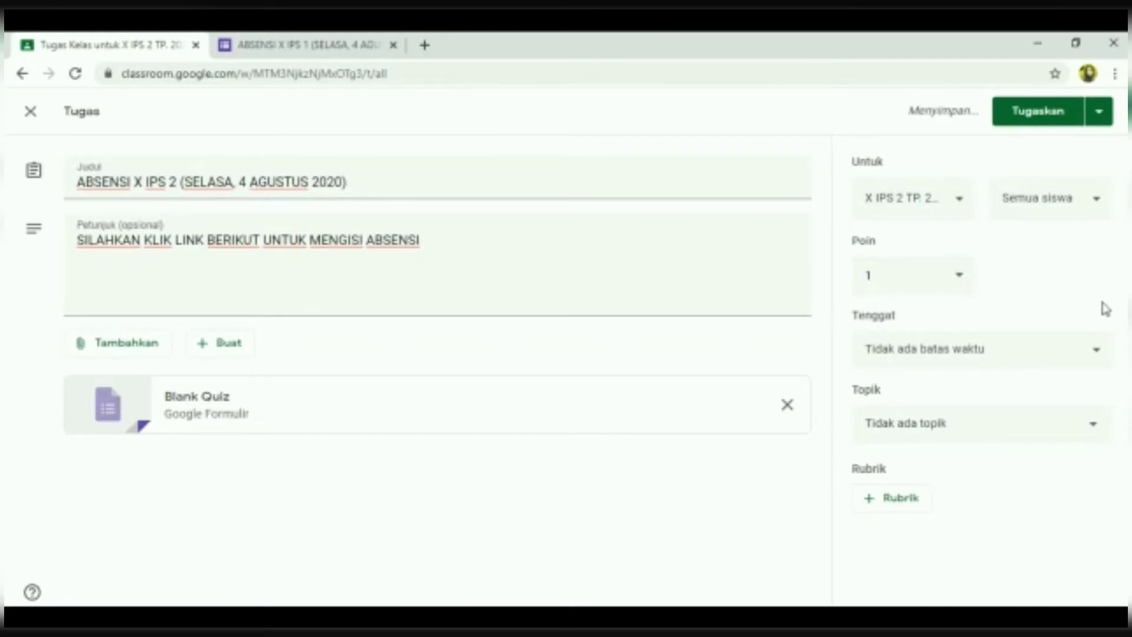
Set the assignment's due date to 4 August 2020 at 14.30.
{"action": "left_click", "coordinate": [1099, 356]}
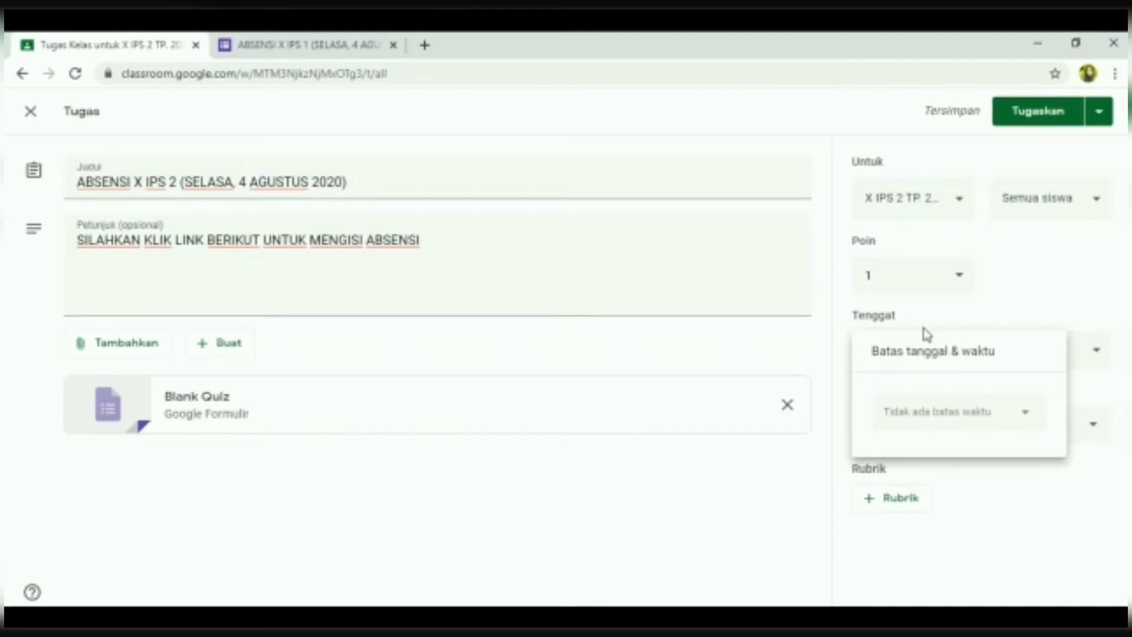
{"action": "left_click", "coordinate": [1027, 417]}
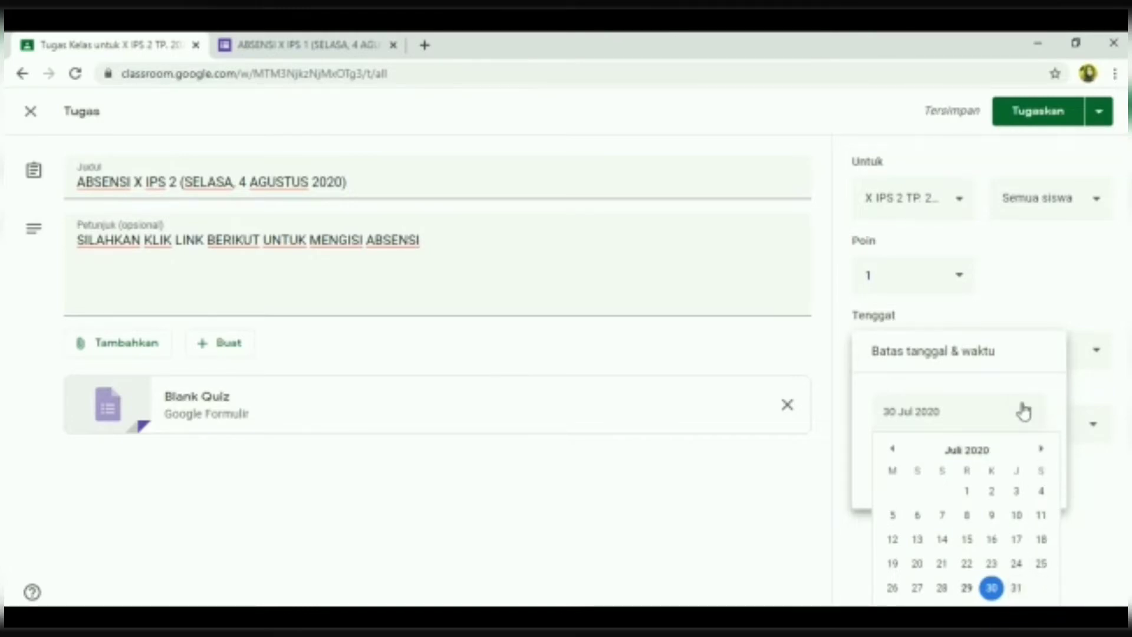
{"action": "left_click", "coordinate": [1041, 450]}
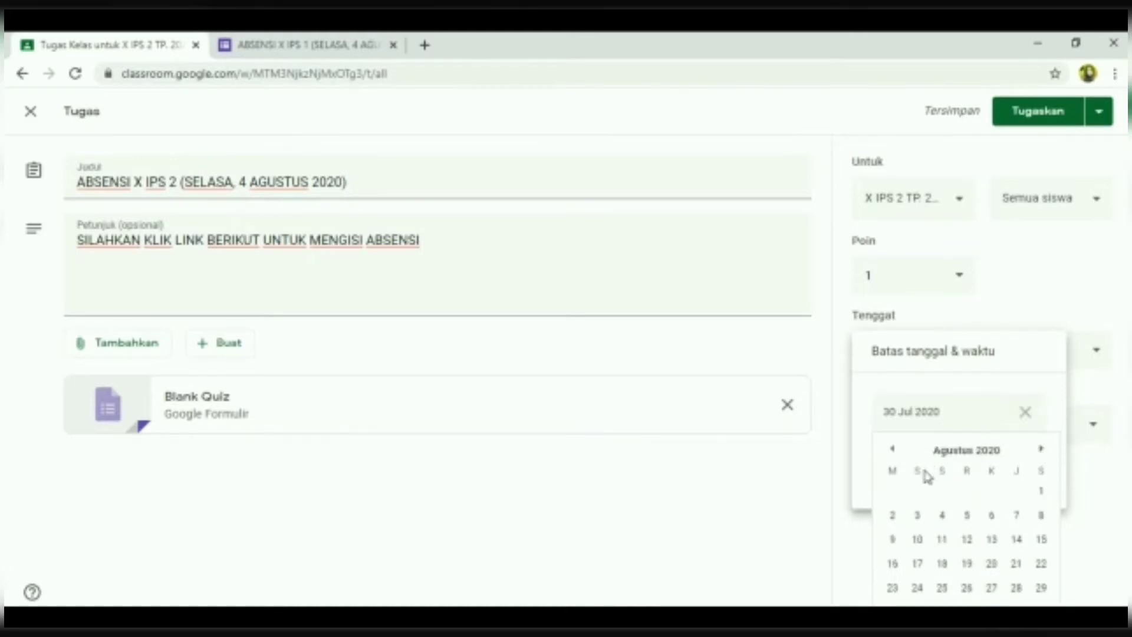
{"action": "left_click", "coordinate": [943, 516]}
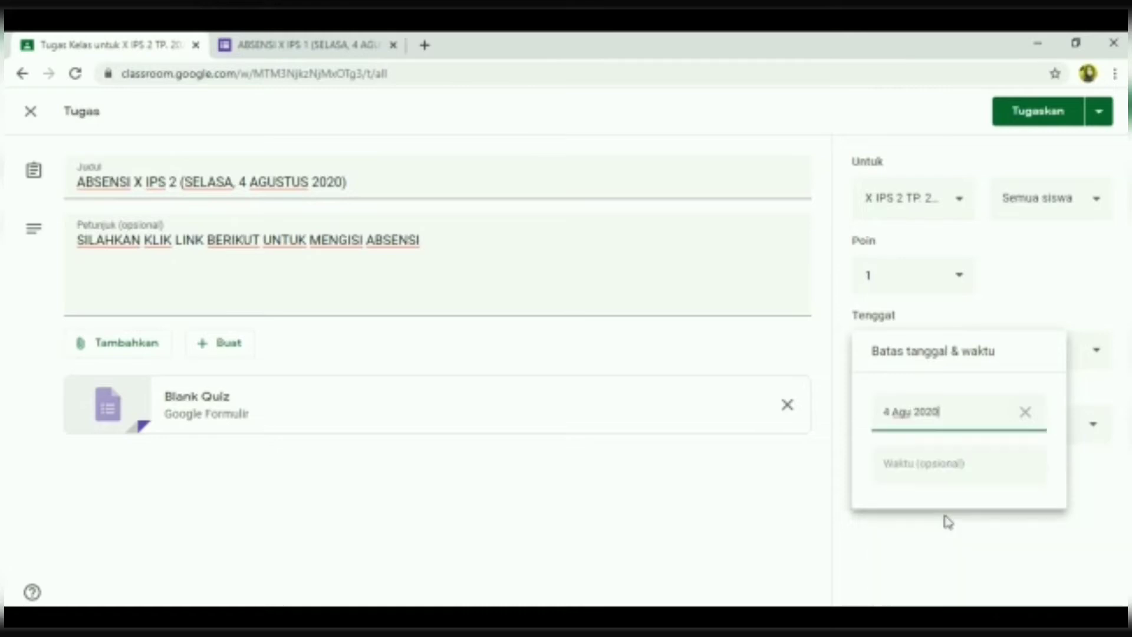
{"action": "left_click", "coordinate": [916, 463]}
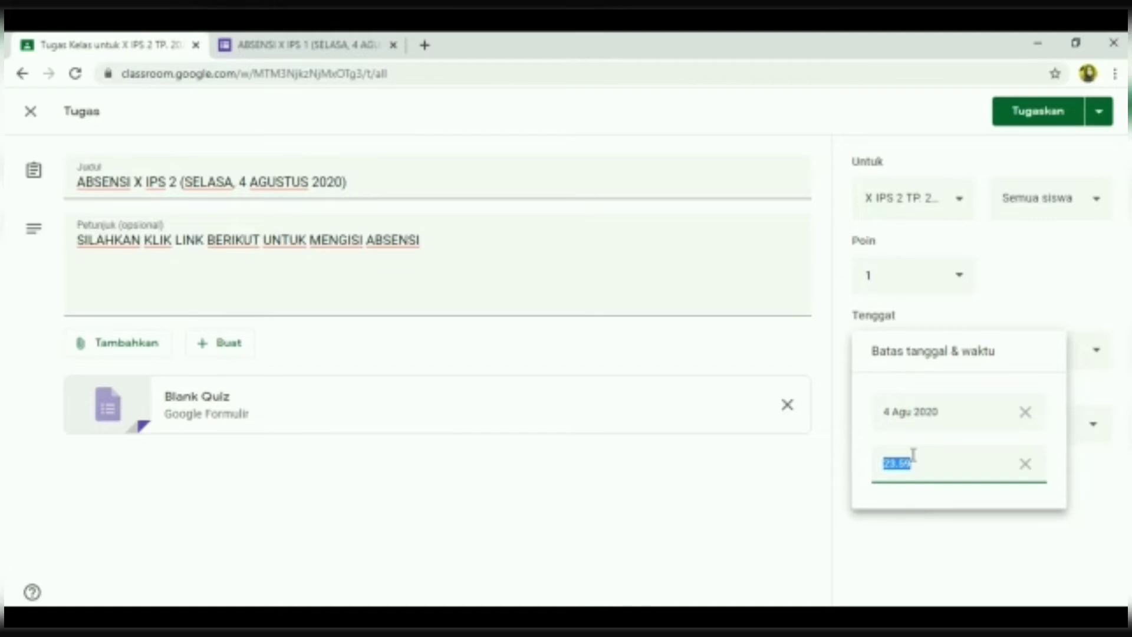
{"action": "type", "text": "1"}
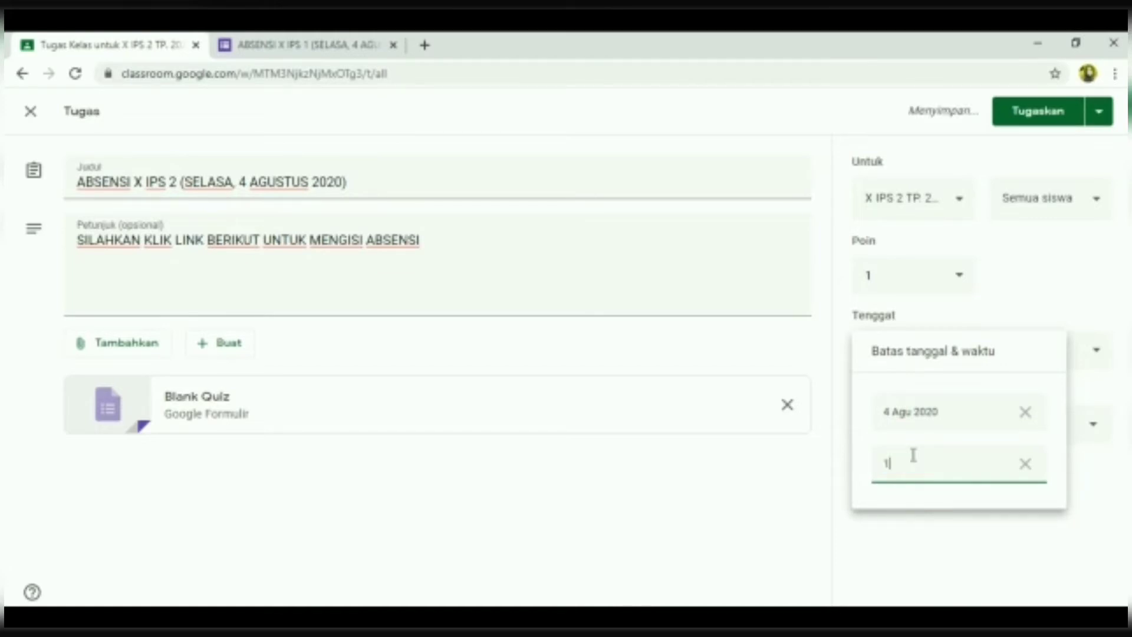
{"action": "type", "text": "4.30"}
{"action": "left_click", "coordinate": [730, 535]}
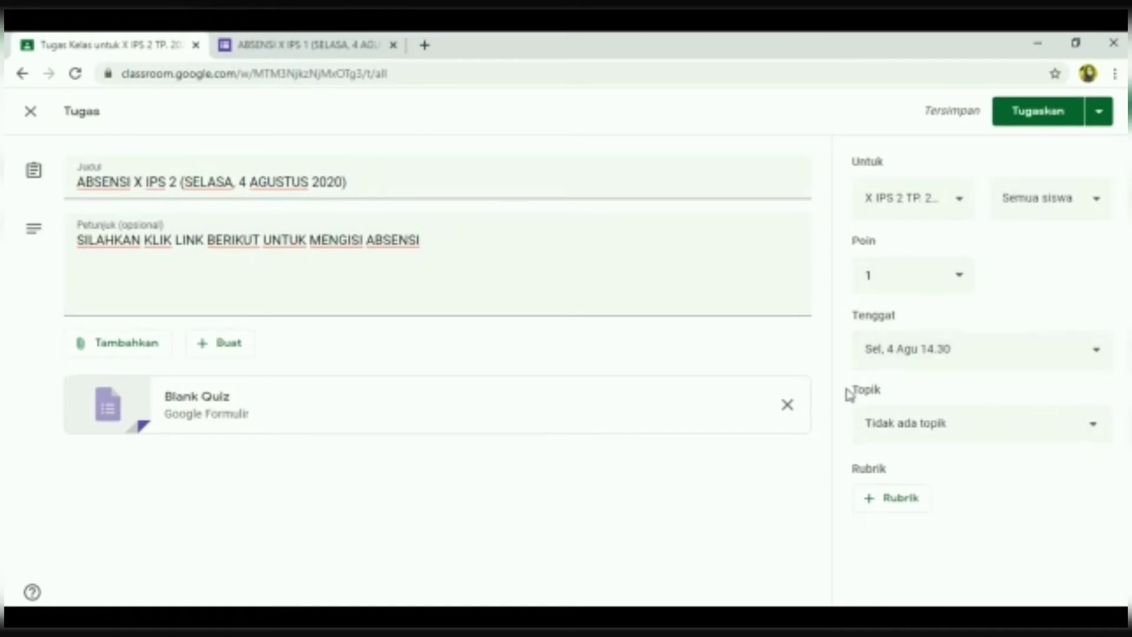
File the assignment under the topic "ABSENSI X IPS 2 SEMESTER 1 2020/2021" and open the attached Blank Quiz form for editing.
{"action": "left_click", "coordinate": [1095, 430]}
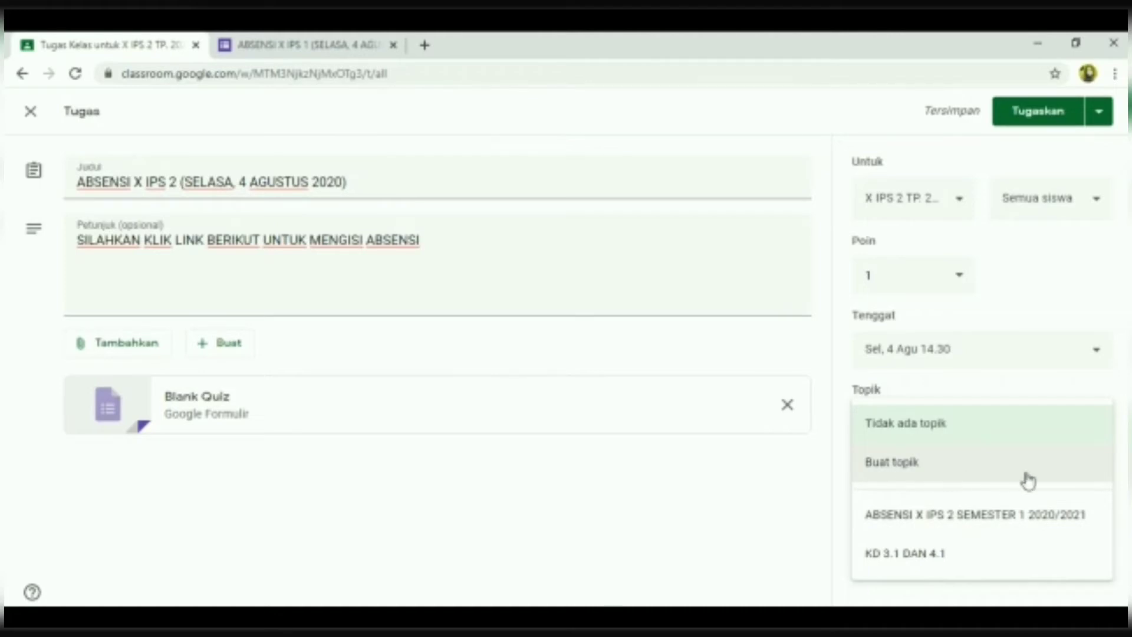
{"action": "left_click", "coordinate": [955, 516]}
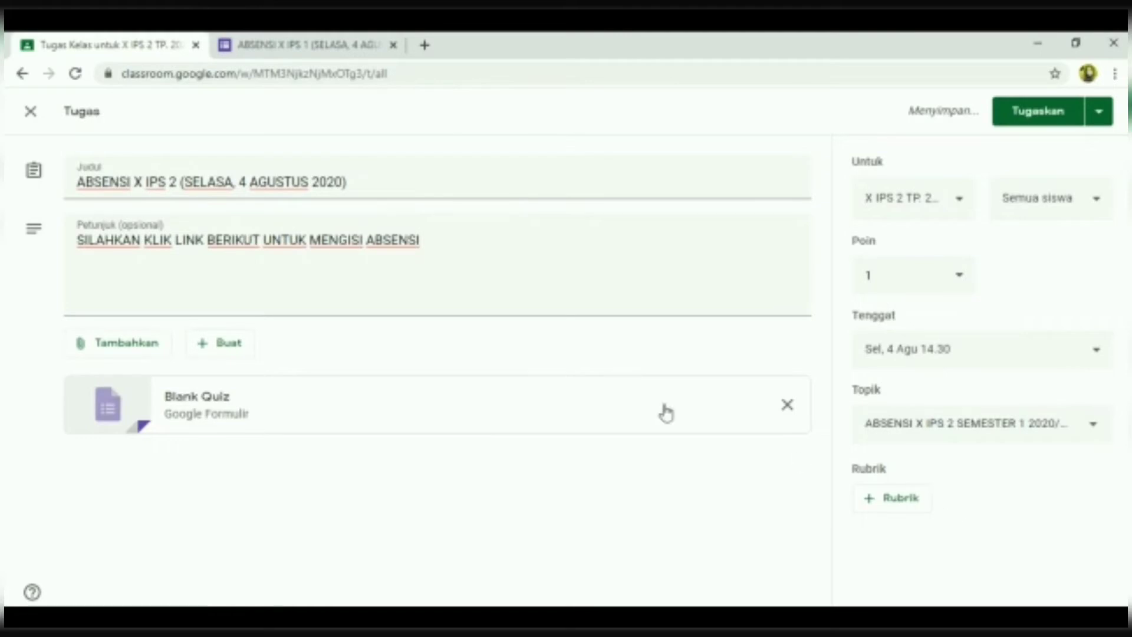
{"action": "left_click", "coordinate": [210, 407]}
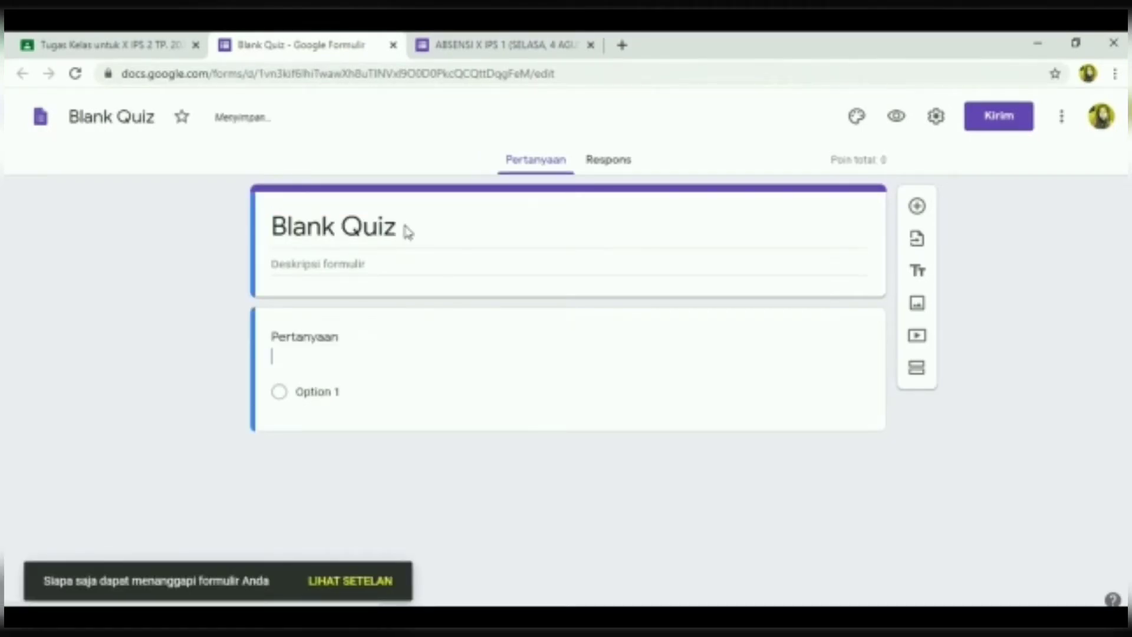
Replace the form title "Blank Quiz" with "ABSENSI X IPS 2 (SELASA, 28 JULI 2020)".
{"action": "type", "text": "ABSENSI X IPS 1 (SELASA, 28 JULI 2020)"}
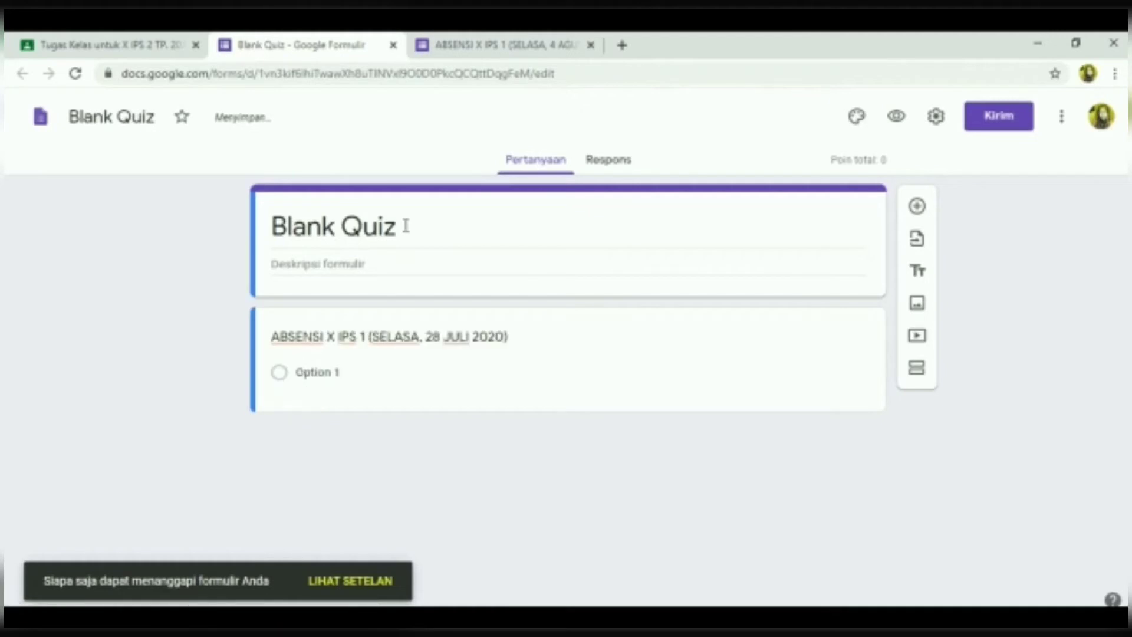
{"action": "triple_click", "coordinate": [406, 226]}
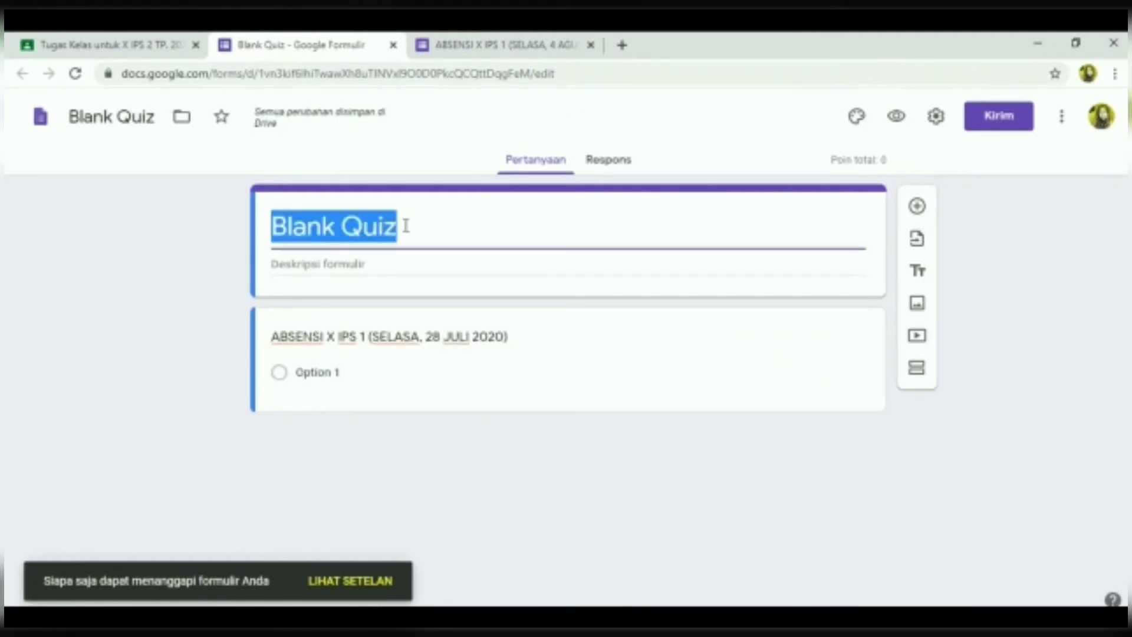
{"action": "key", "text": "BackSpace"}
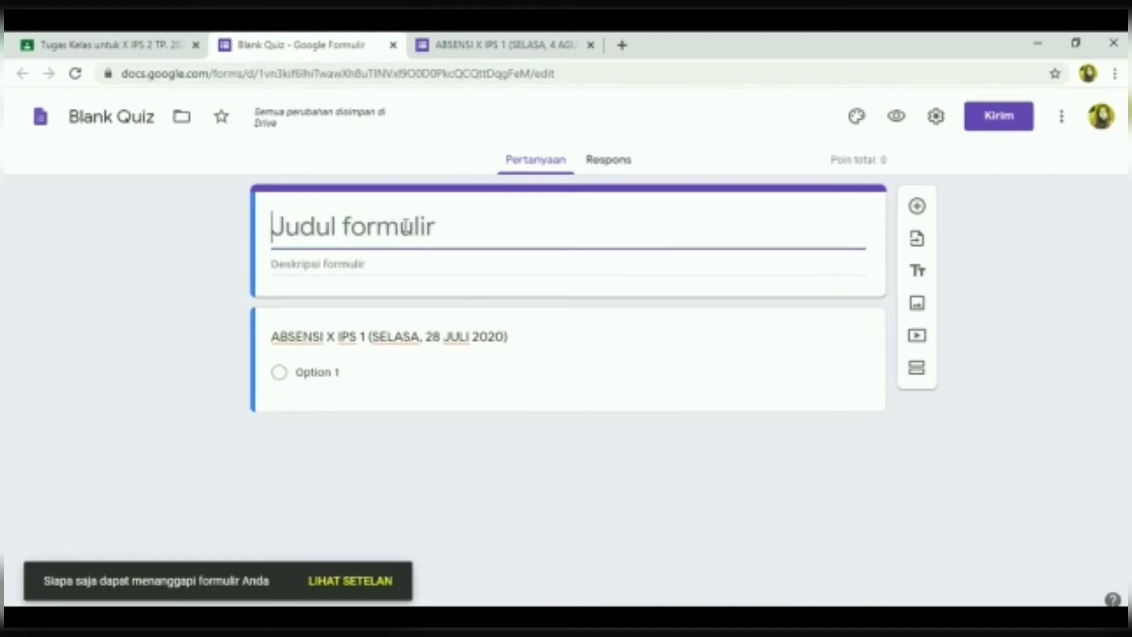
{"action": "type", "text": "ABSENSI X IPS 1 (SELASA, 28 JULI 2020)"}
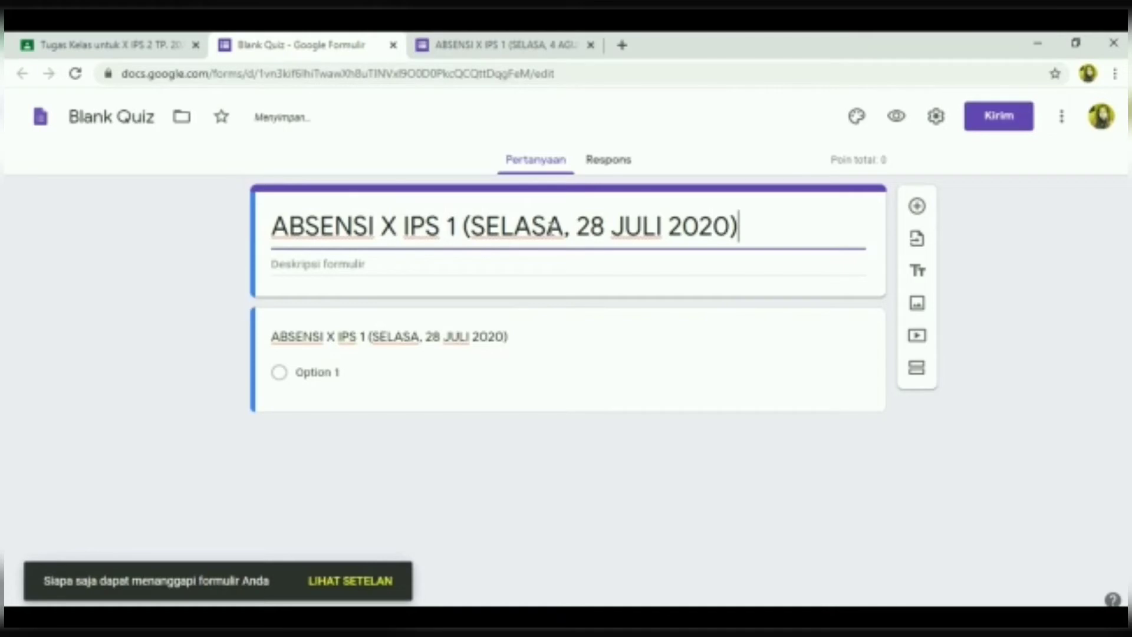
{"action": "left_click", "coordinate": [458, 228]}
{"action": "key", "text": "BackSpace"}
{"action": "type", "text": "2"}
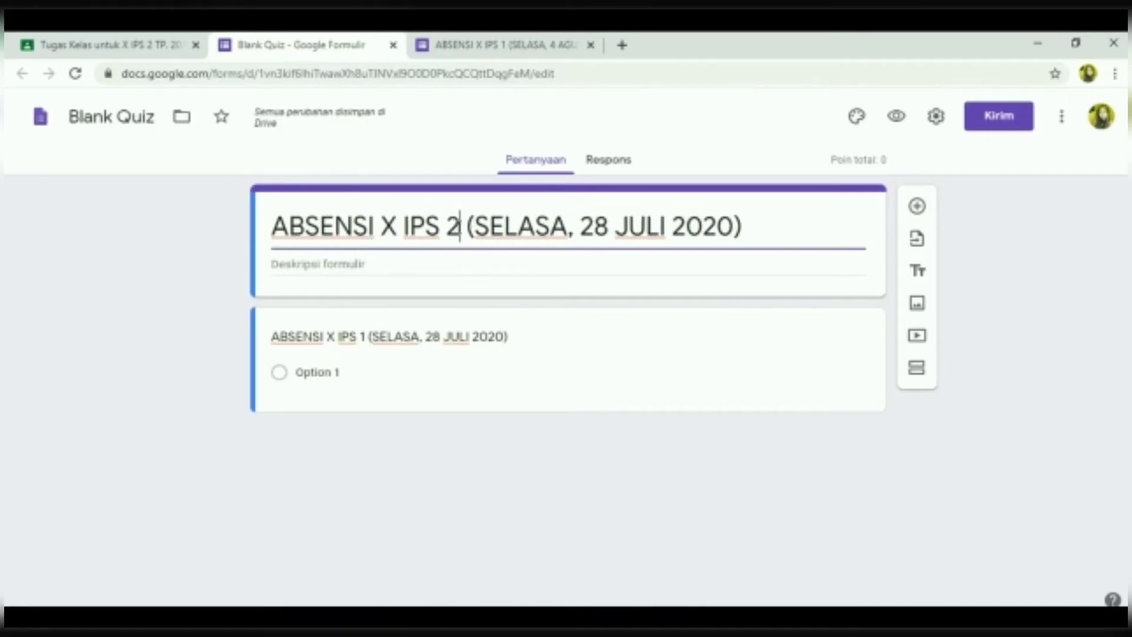
Change the date in the form title so that it reads "ABSENSI X IPS 2 (SELASA, 4 AGUSTUS 2020)".
{"action": "left_click", "coordinate": [671, 231]}
{"action": "key", "text": "BackSpace"}
{"action": "key", "text": "BackSpace"}
{"action": "key", "text": "BackSpace"}
{"action": "key", "text": "BackSpace"}
{"action": "key", "text": "BackSpace"}
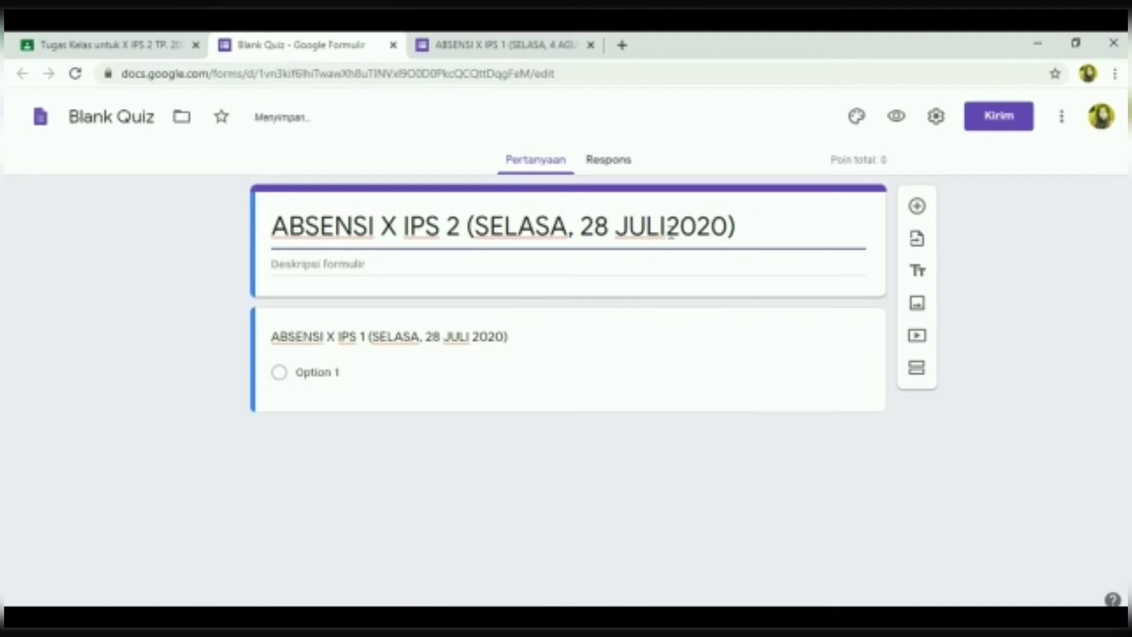
{"action": "key", "text": "BackSpace"}
{"action": "key", "text": "BackSpace"}
{"action": "key", "text": "BackSpace"}
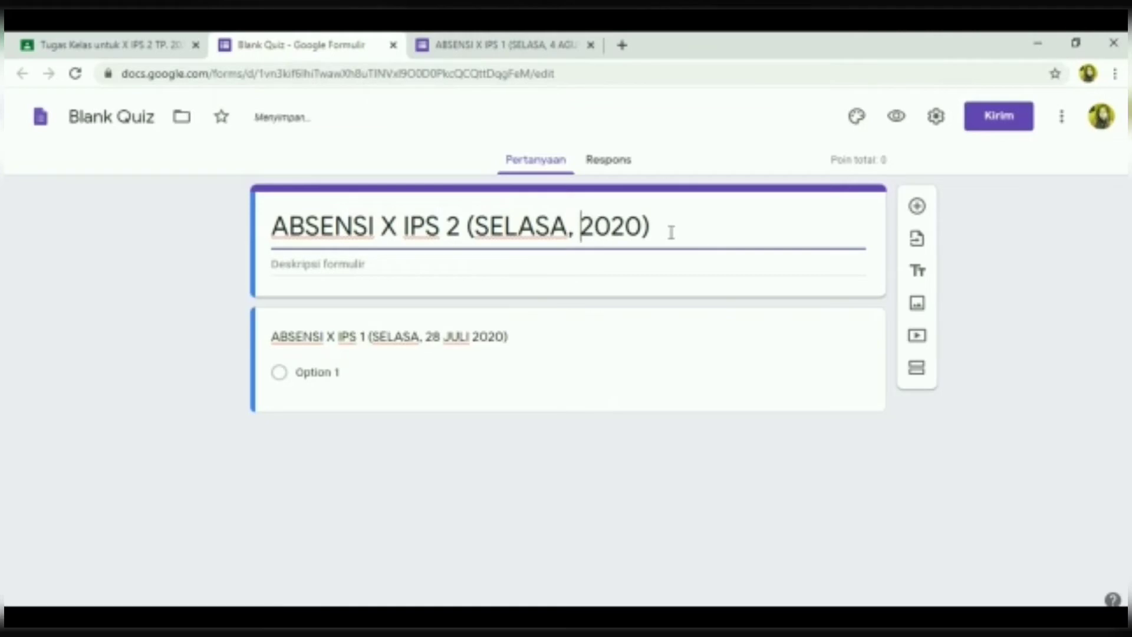
{"action": "type", "text": "4 A"}
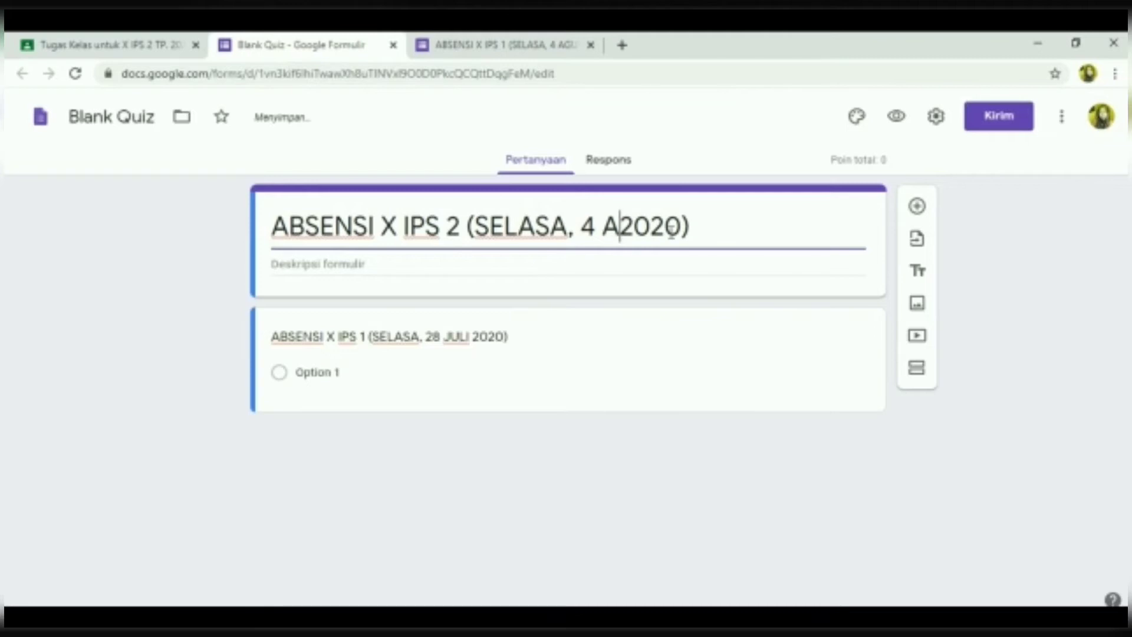
{"action": "type", "text": "GUSTU"}
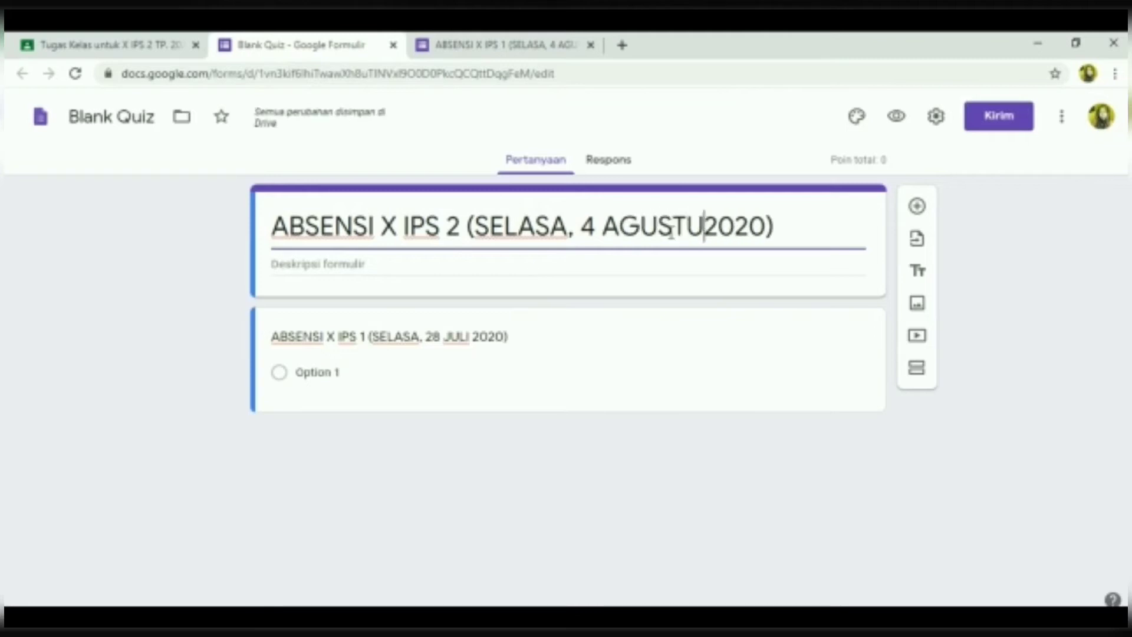
{"action": "type", "text": "S"}
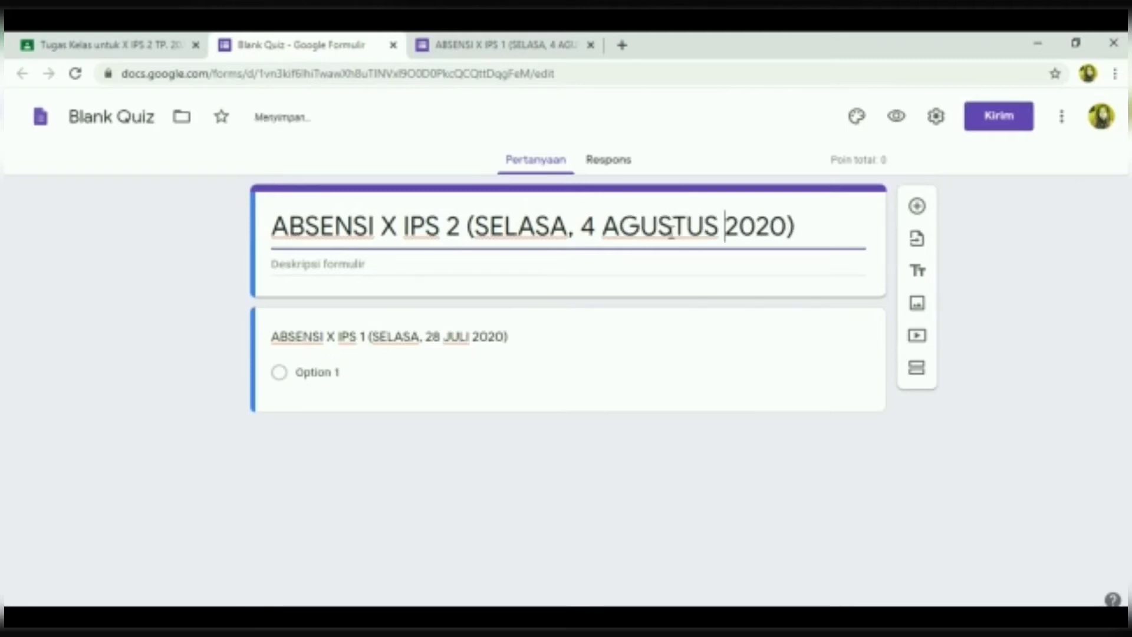
Enter "SILAHKAN KLIK HADIR" as the form description.
{"action": "left_click", "coordinate": [504, 262]}
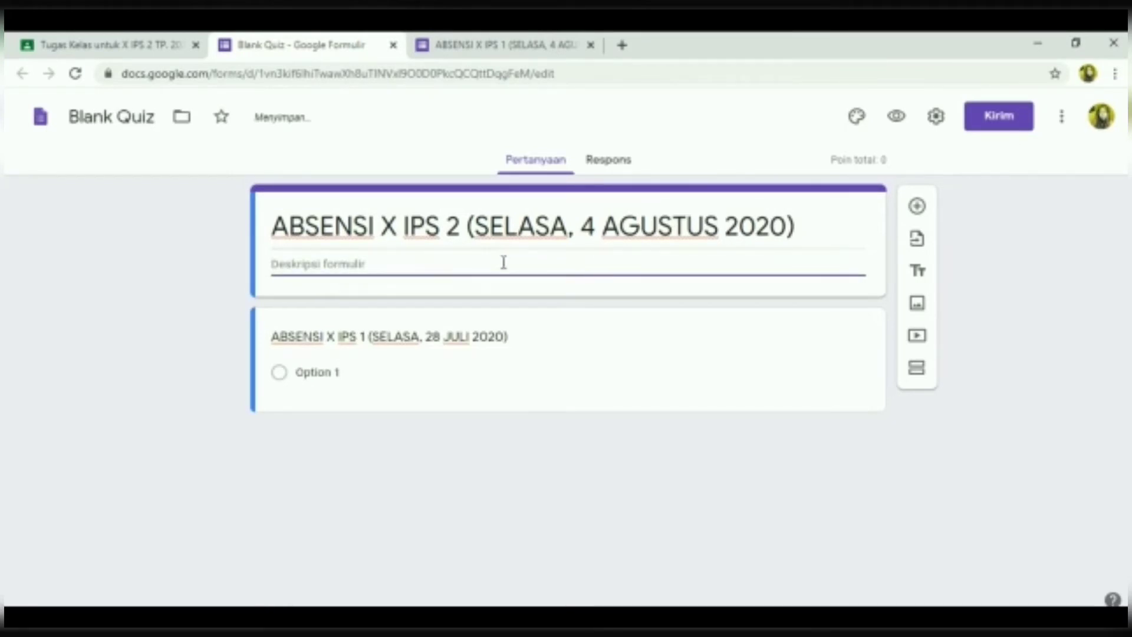
{"action": "type", "text": "SIL"}
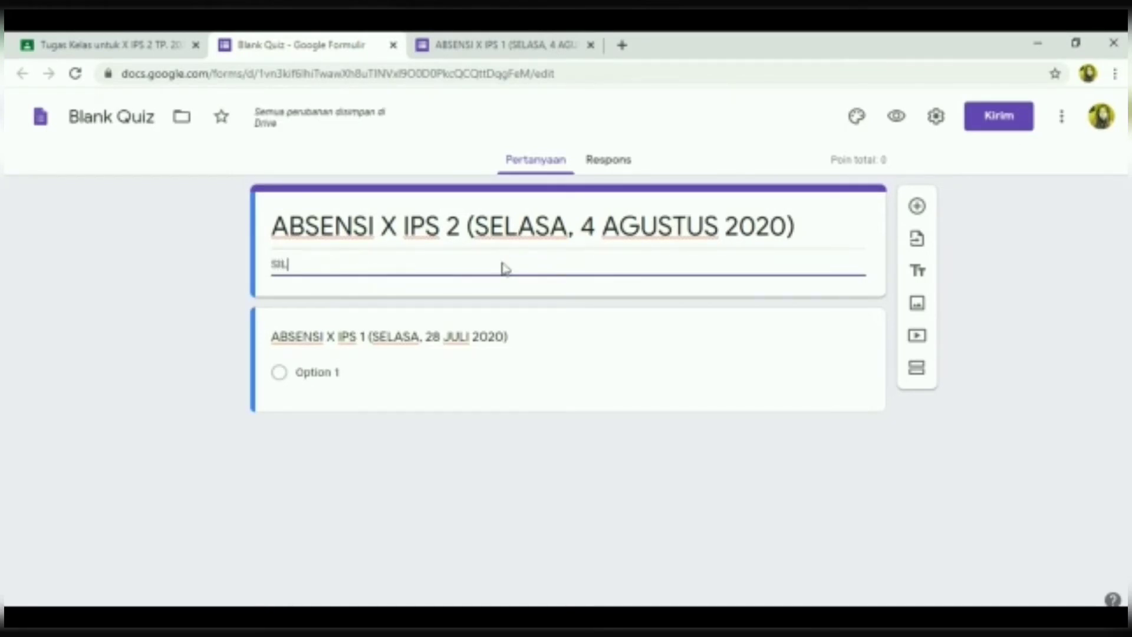
{"action": "type", "text": "AHKAN KL"}
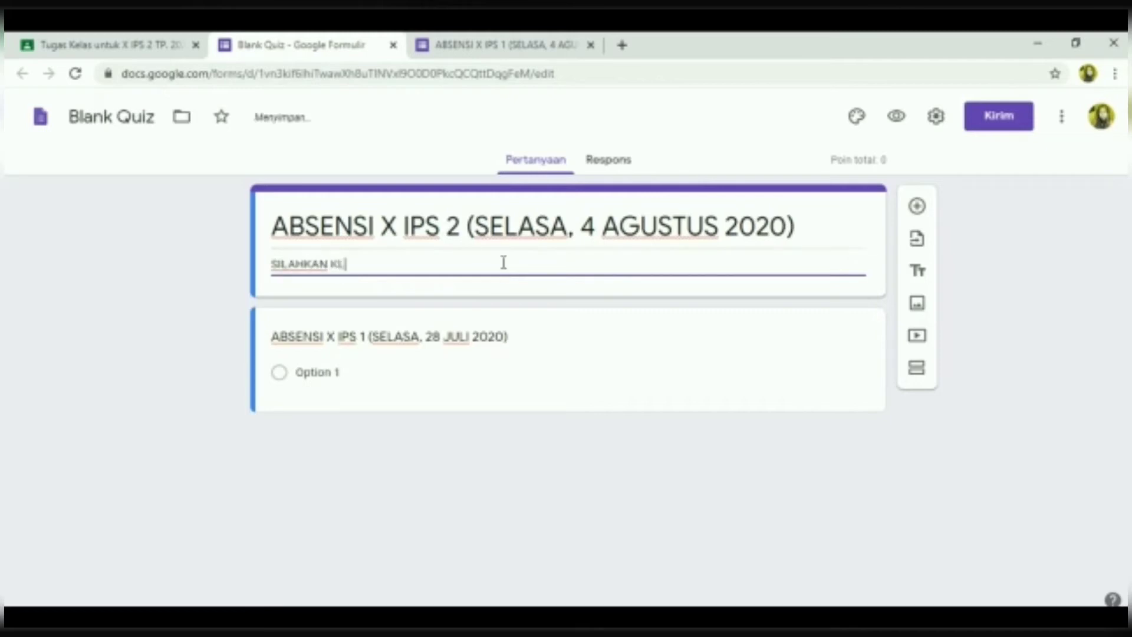
{"action": "type", "text": "IK HADIR"}
Replace the text of the multiple-choice question with "ABSENSI".
{"action": "left_click", "coordinate": [514, 337]}
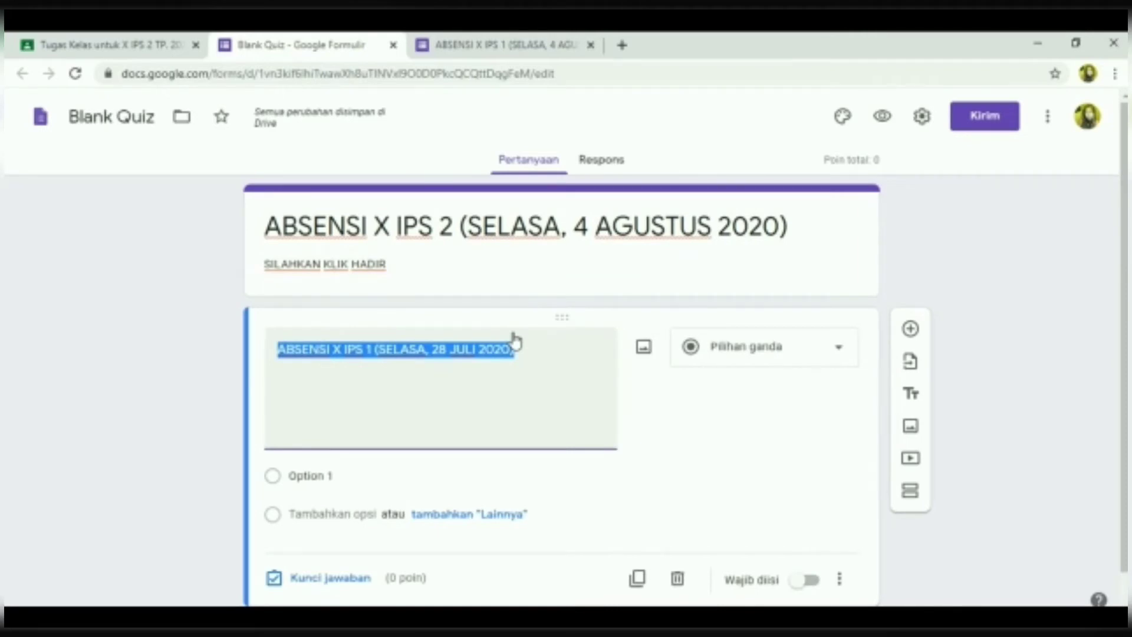
{"action": "key", "text": "BackSpace"}
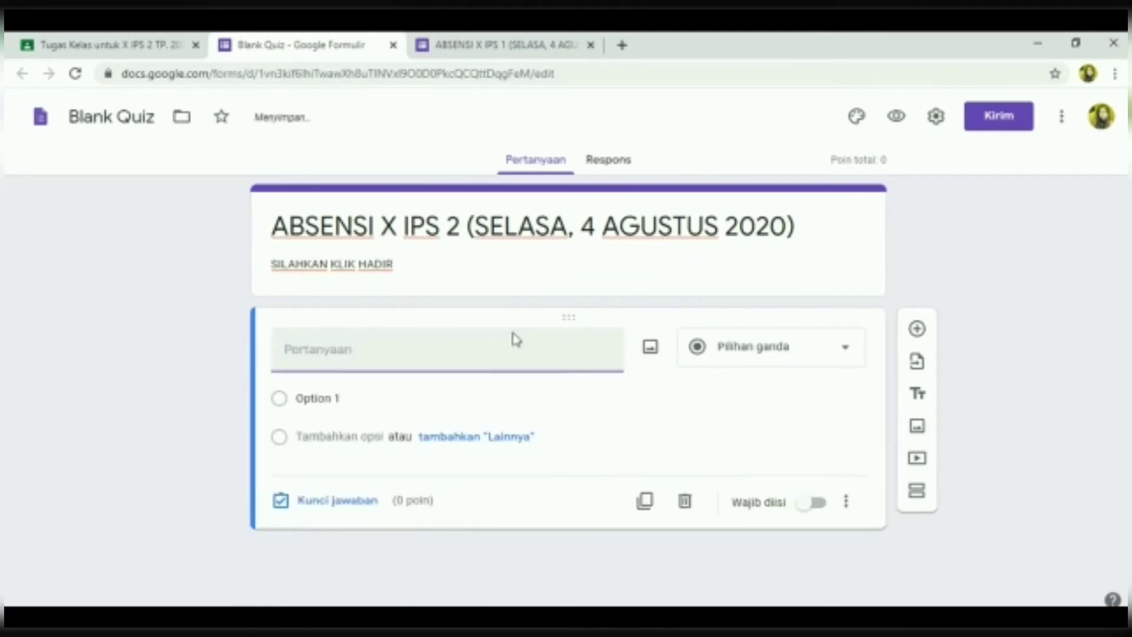
{"action": "type", "text": "ABSENSI"}
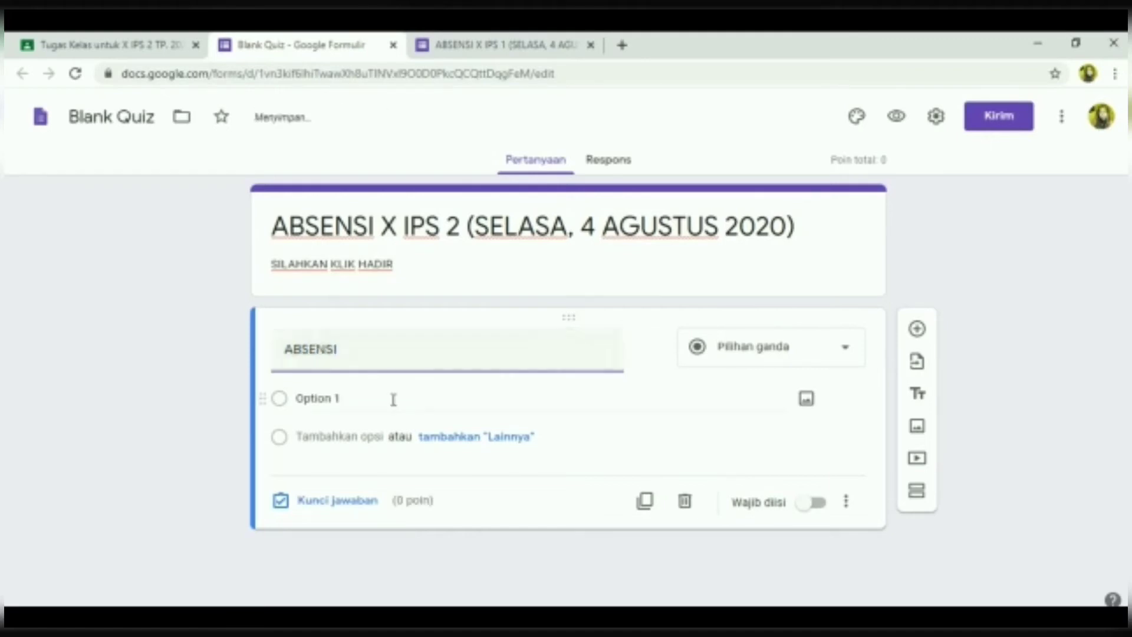
Rename the question's first answer option to "Hadir" and make the question required.
{"action": "left_click", "coordinate": [353, 398]}
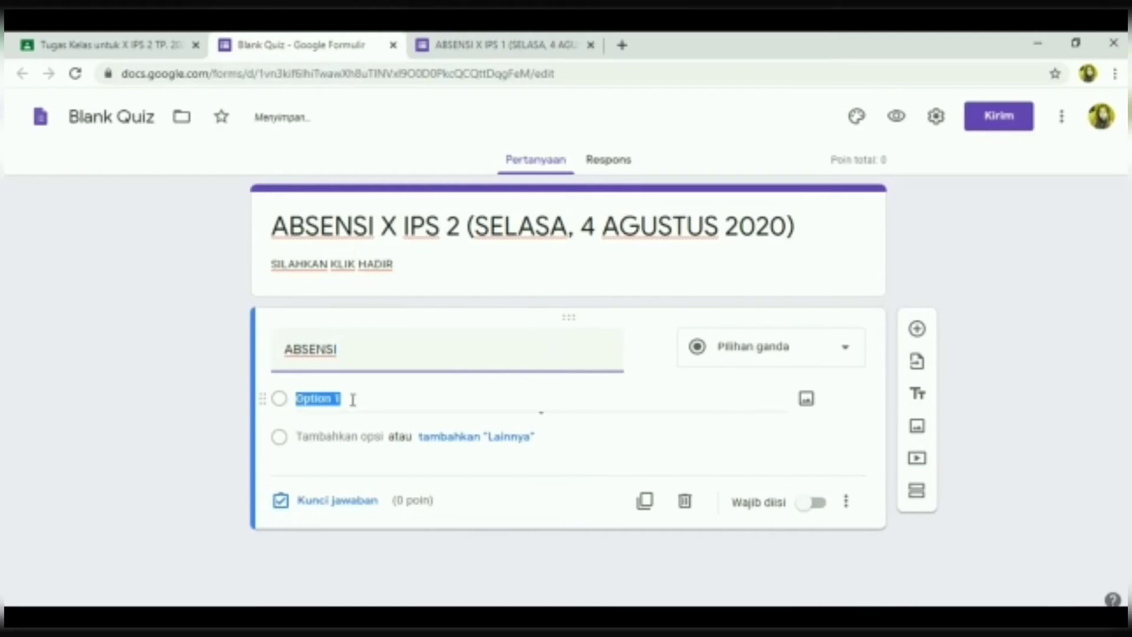
{"action": "key", "text": "BackSpace"}
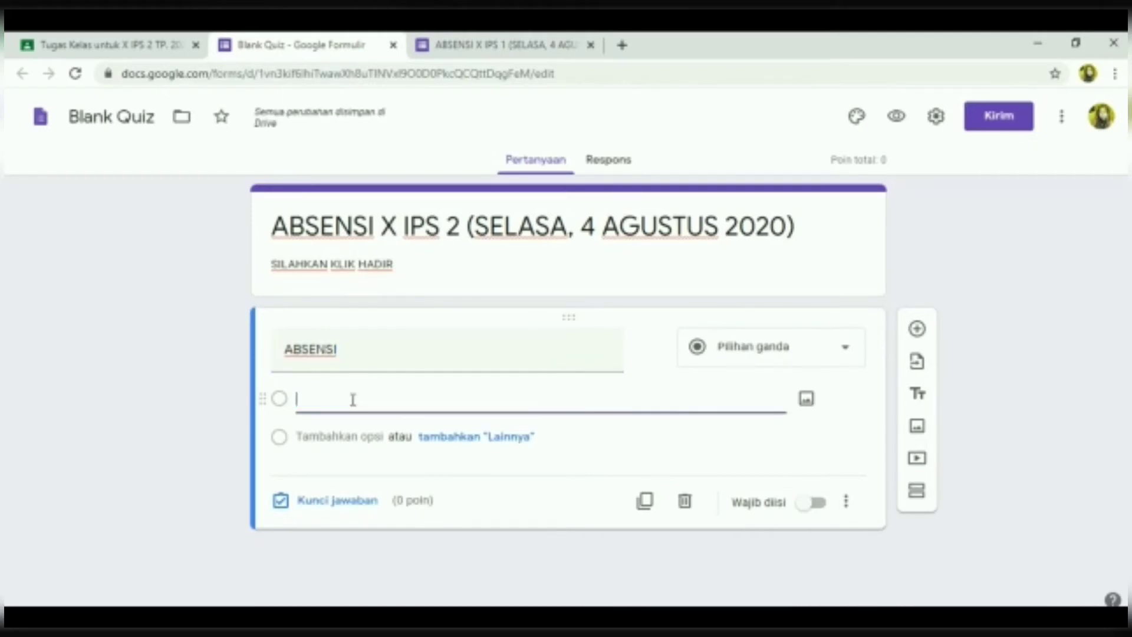
{"action": "type", "text": "Ha"}
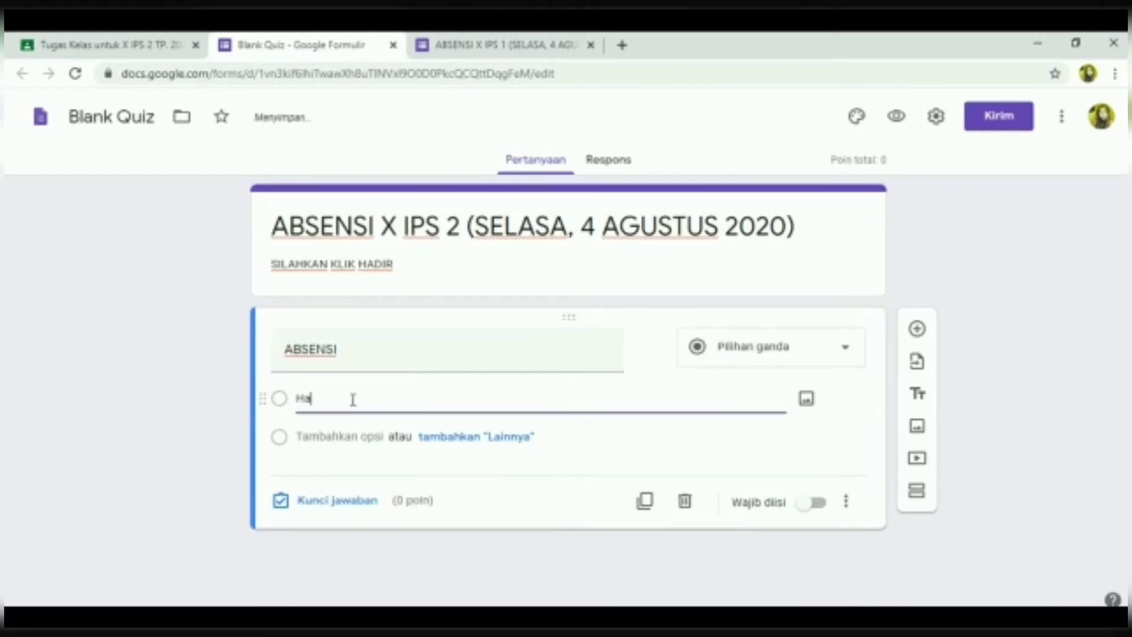
{"action": "type", "text": "dir"}
{"action": "left_click", "coordinate": [820, 510]}
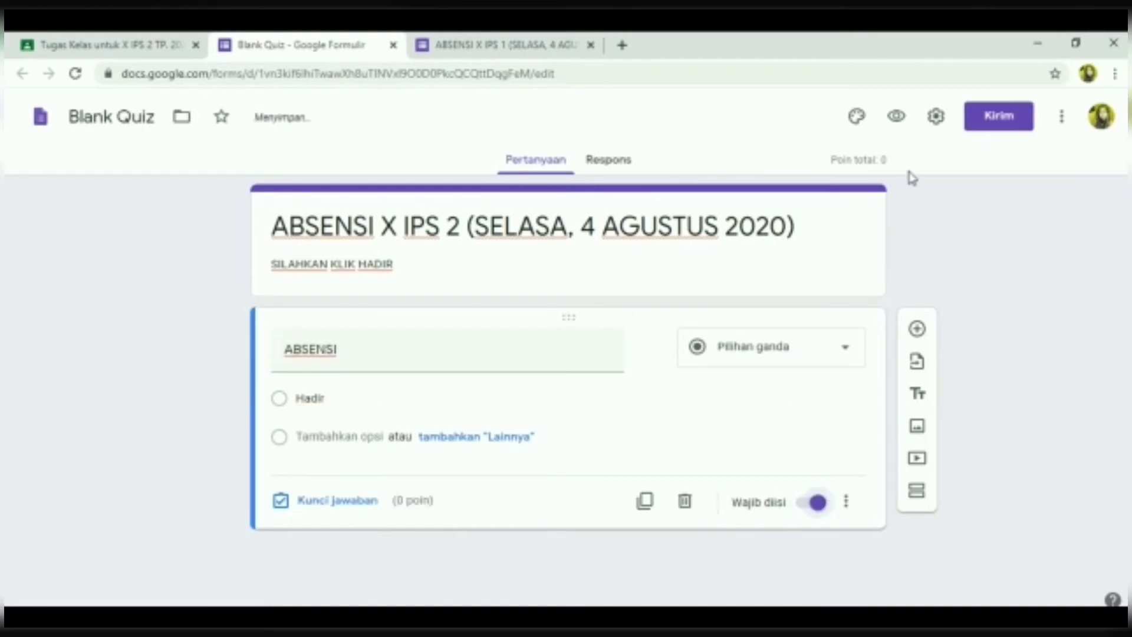
Limit the form to one response per respondent in its general settings and save them.
{"action": "left_click", "coordinate": [937, 118]}
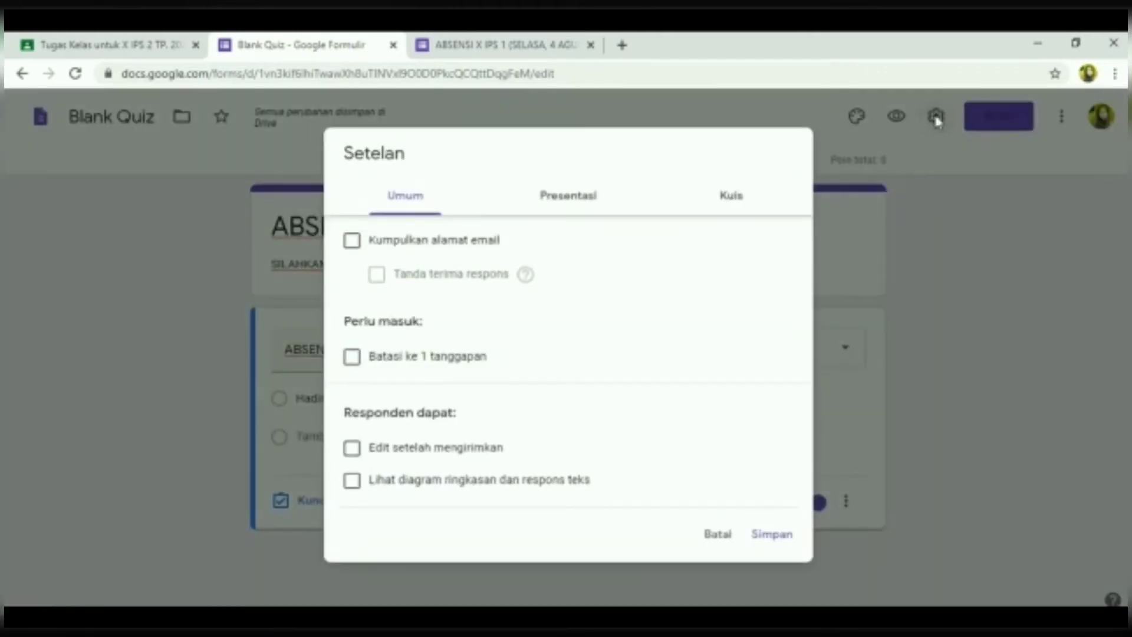
{"action": "left_click", "coordinate": [352, 365]}
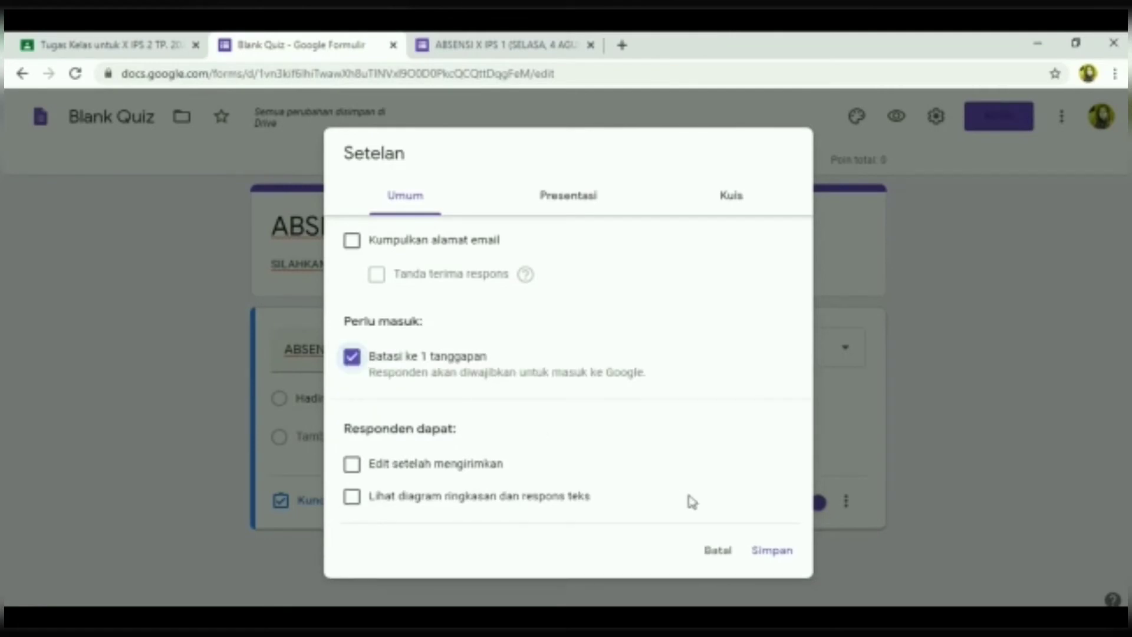
{"action": "left_click", "coordinate": [773, 551]}
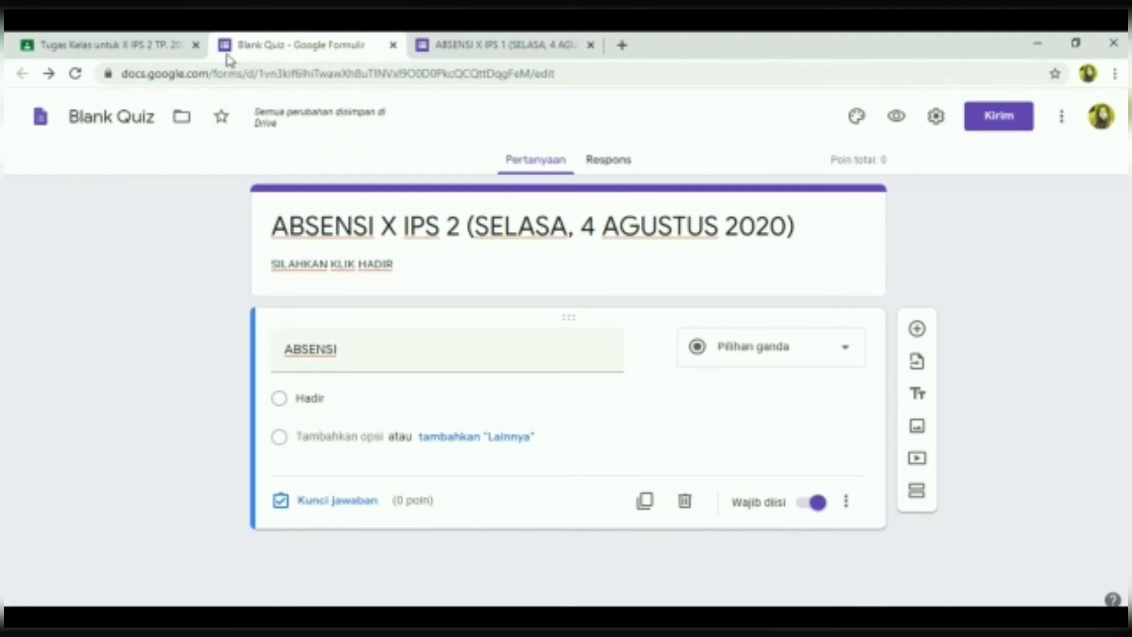
Return to the Classroom assignment and assign it to all students of X IPS 2.
{"action": "left_click", "coordinate": [155, 50]}
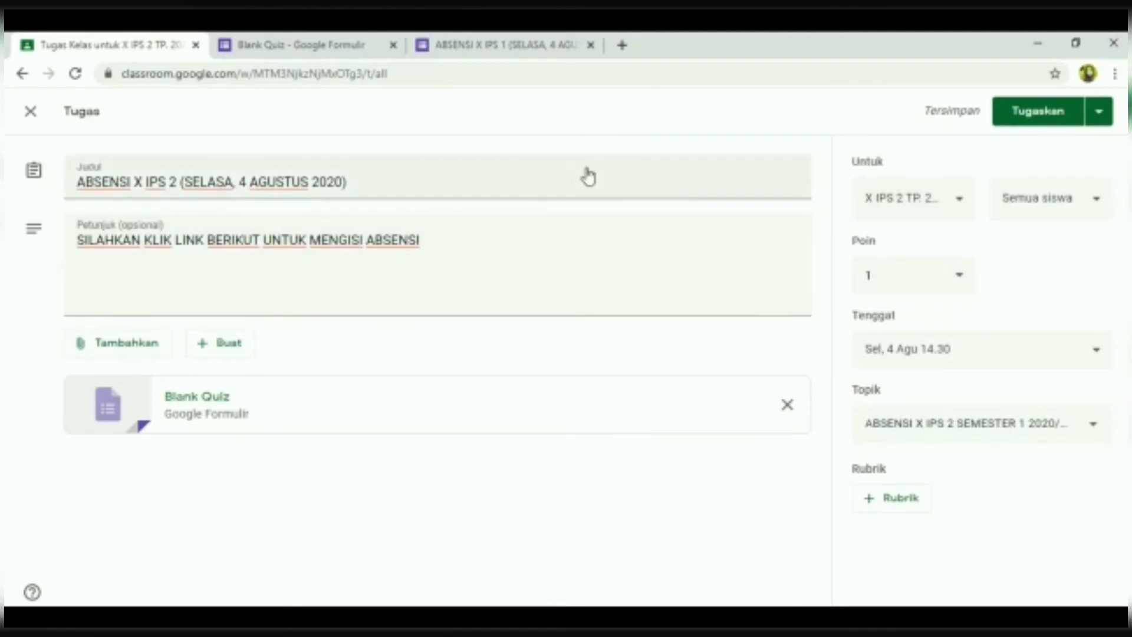
{"action": "left_click", "coordinate": [1060, 118]}
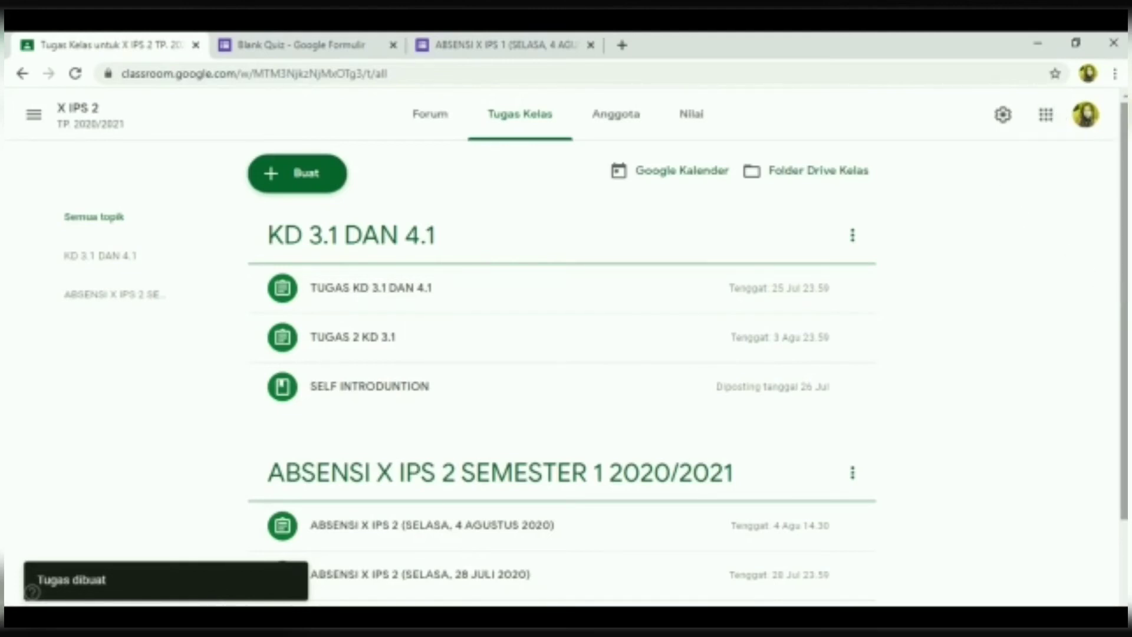
Look through the class assignment list, checking the entries under the topic "ABSENSI X IPS 2 SEMESTER 1 2020/2021".
{"action": "scroll", "coordinate": [566, 354], "scroll_direction": "down", "scroll_amount": 2}
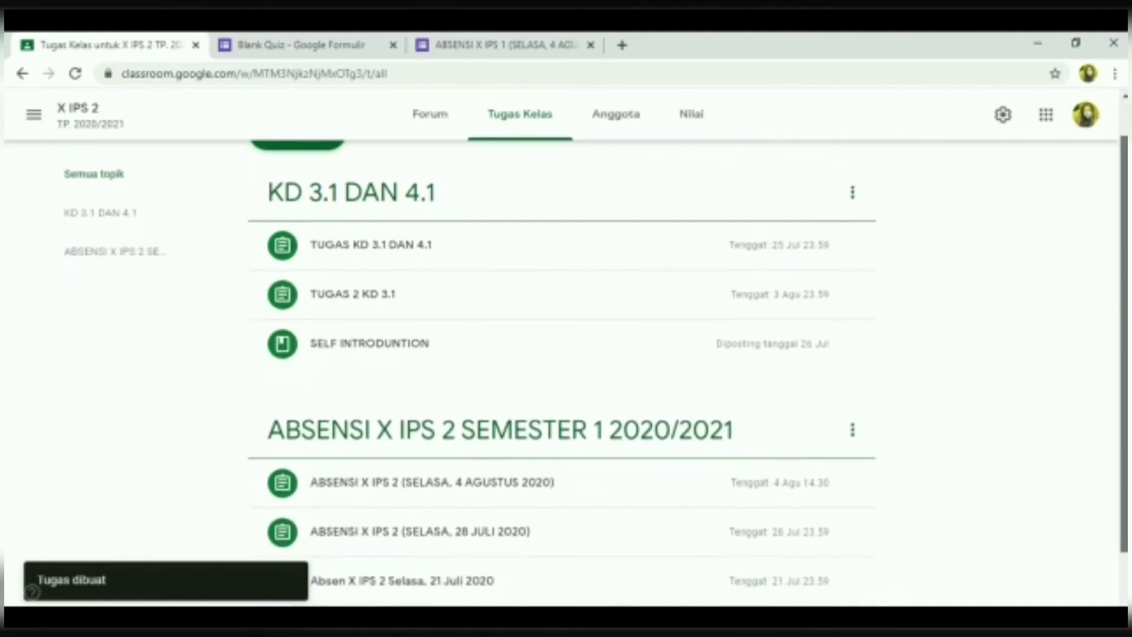
{"action": "scroll", "coordinate": [566, 354], "scroll_direction": "down", "scroll_amount": 3}
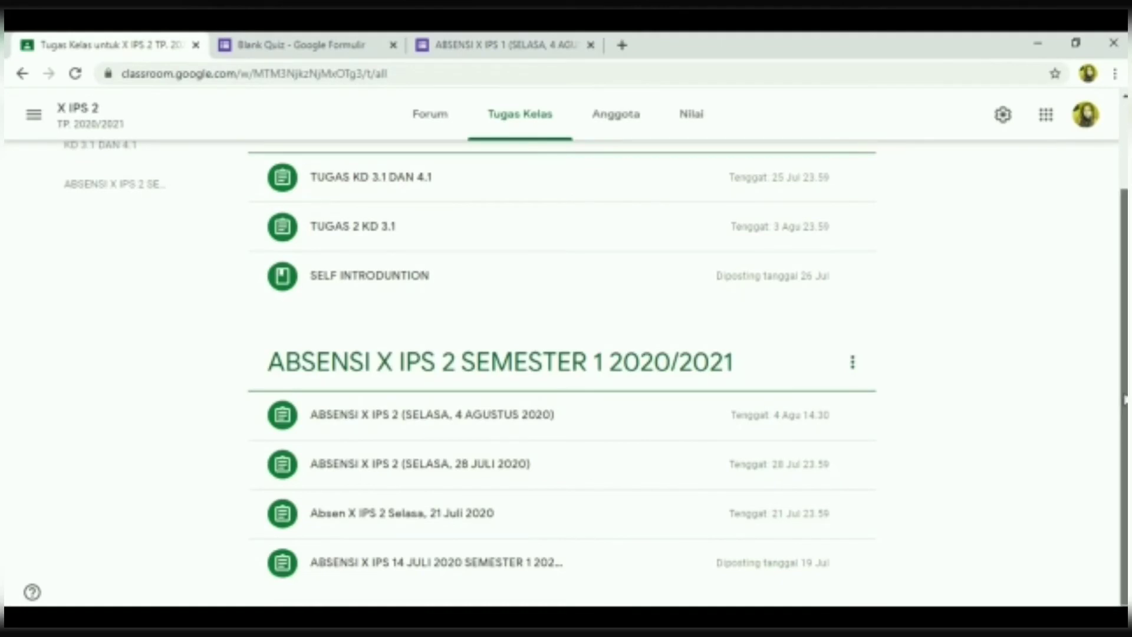
{"action": "scroll", "coordinate": [1123, 377], "scroll_direction": "up", "scroll_amount": 1}
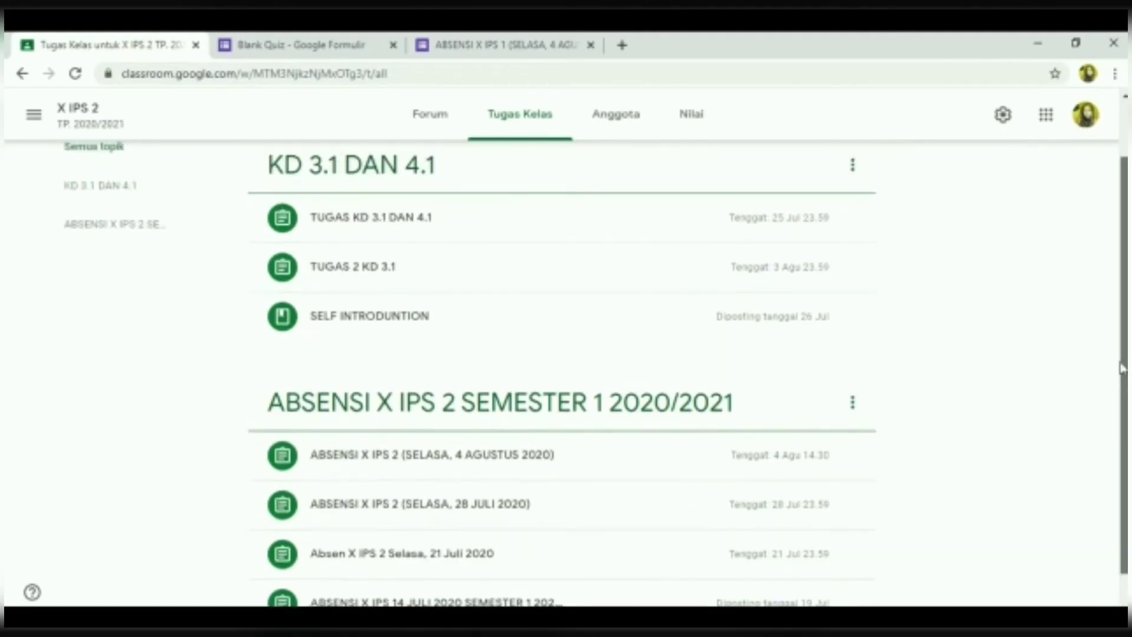
{"action": "scroll", "coordinate": [1123, 361], "scroll_direction": "up", "scroll_amount": 2}
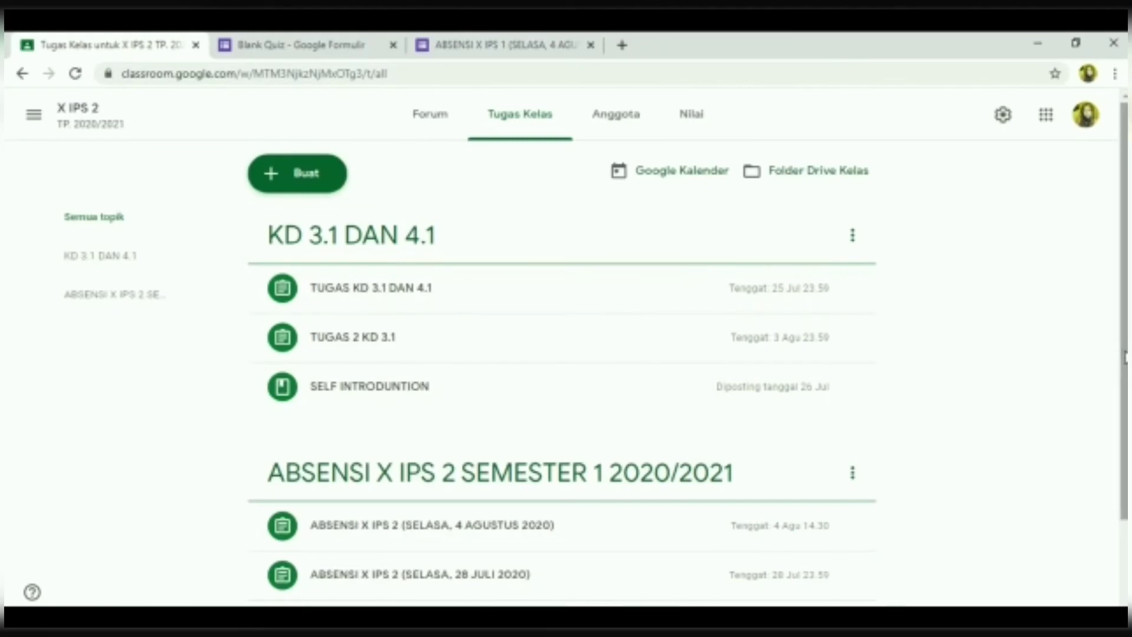
{"action": "left_click_drag", "start_coordinate": [1125, 357], "coordinate": [1125, 395]}
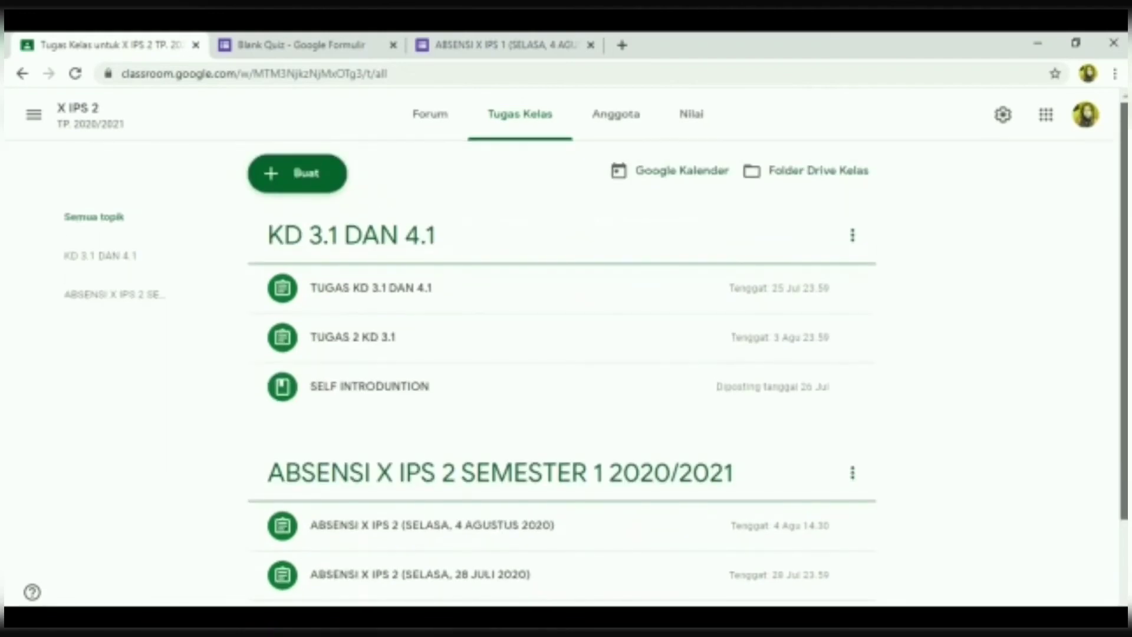
{"action": "scroll", "coordinate": [566, 365], "scroll_direction": "down", "scroll_amount": 1}
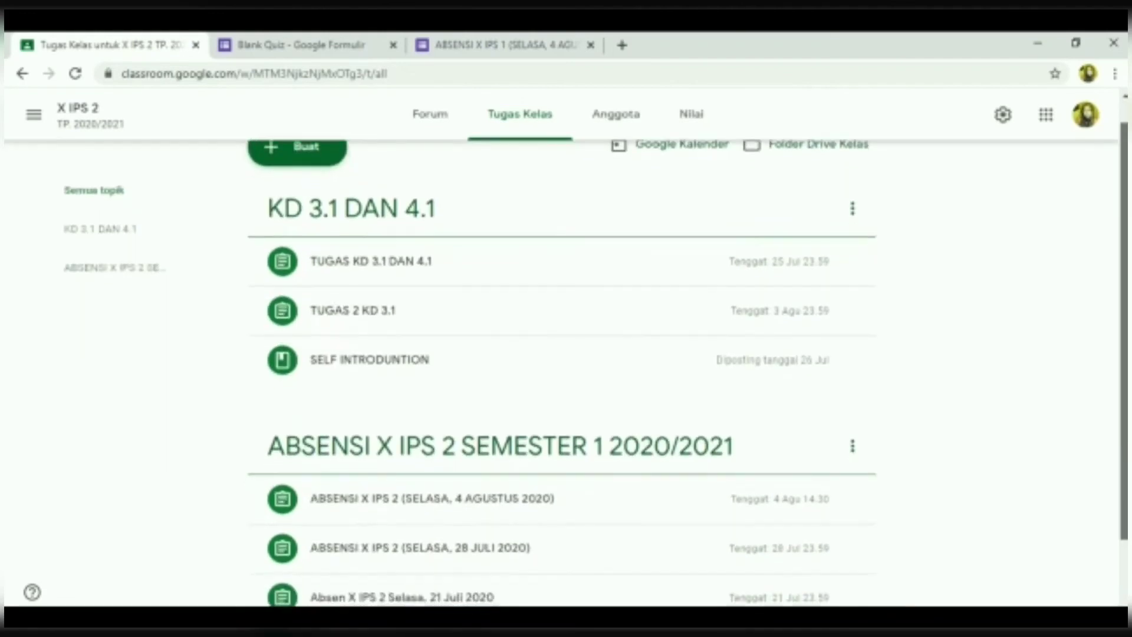
{"action": "scroll", "coordinate": [566, 366], "scroll_direction": "down", "scroll_amount": 3}
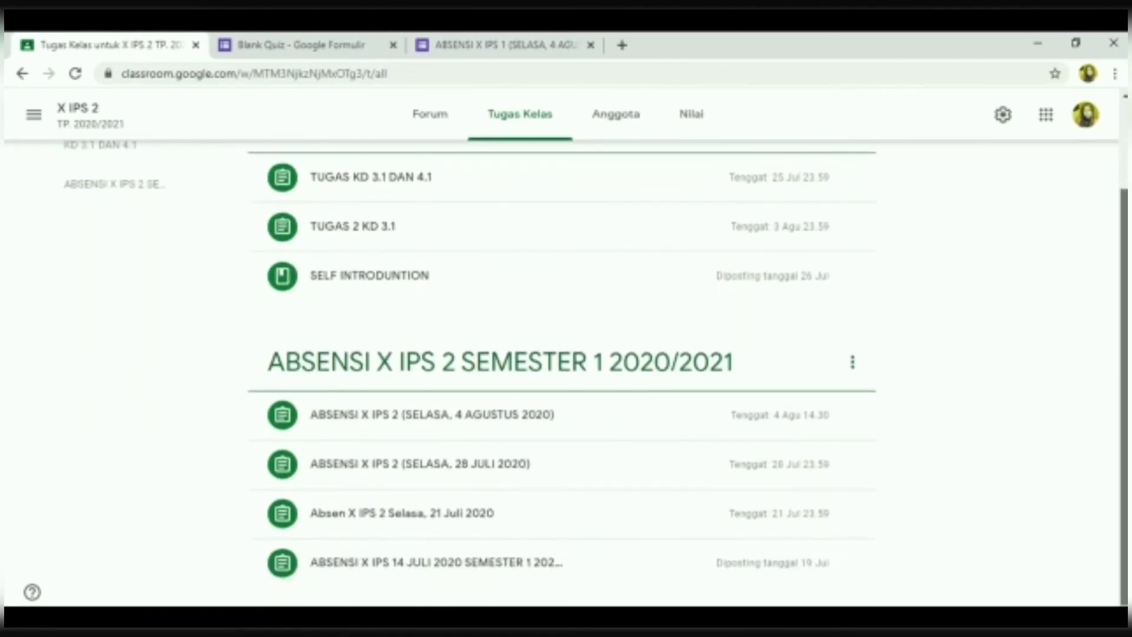
Open the class member list and look through the X IPS 2 gradebook, examining every student's attendance and assignment scores.
{"action": "scroll", "coordinate": [566, 366], "scroll_direction": "up", "scroll_amount": 4}
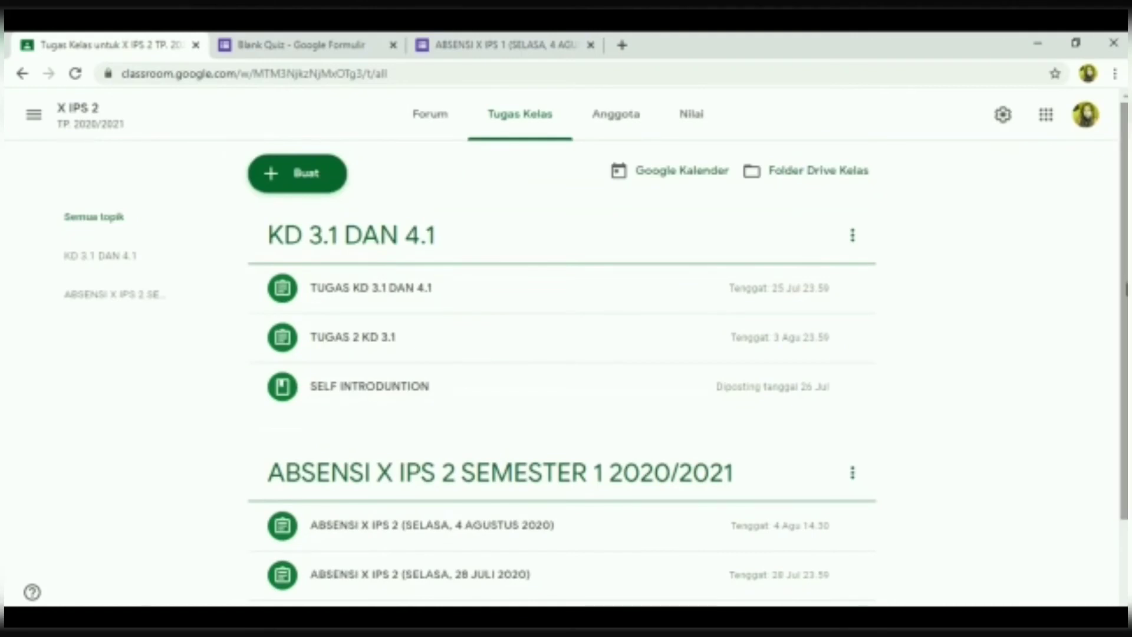
{"action": "left_click", "coordinate": [623, 126]}
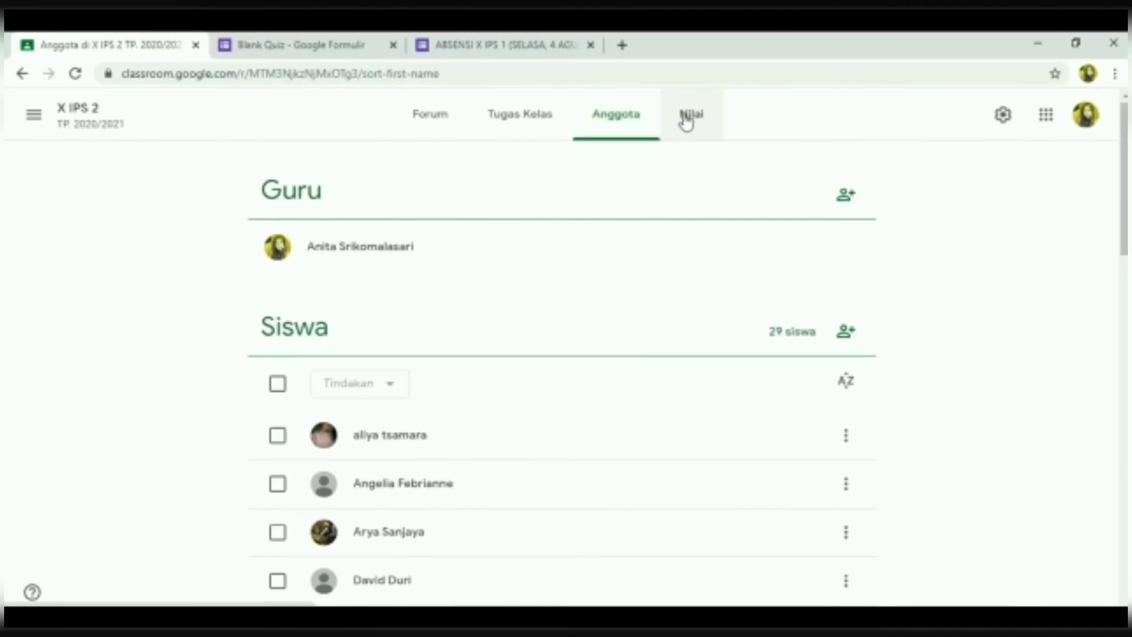
{"action": "left_click", "coordinate": [685, 121]}
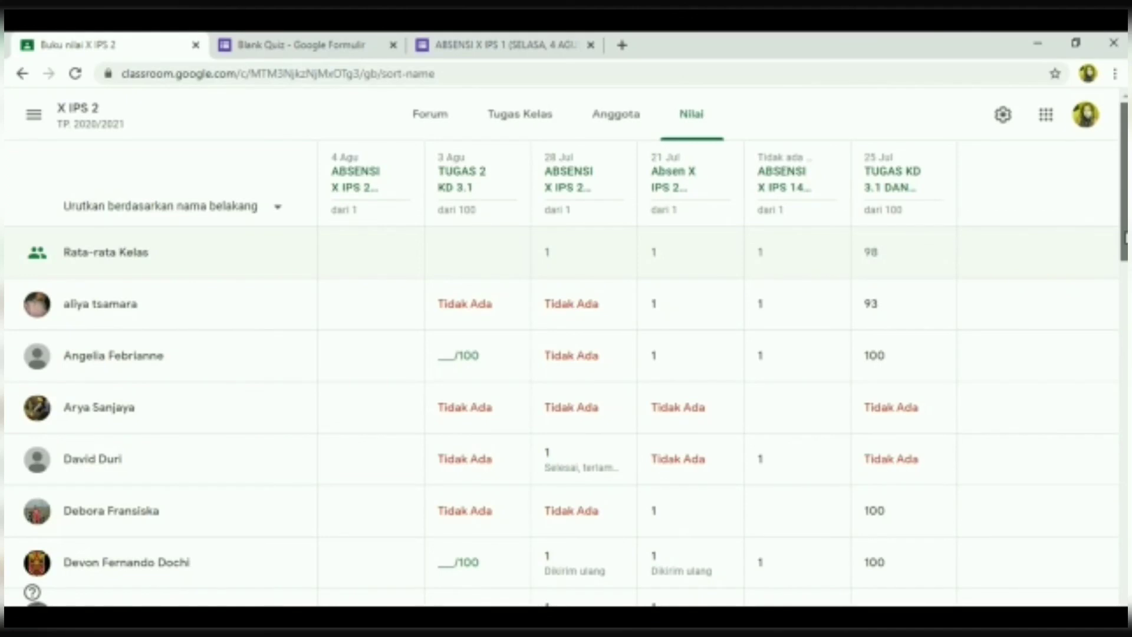
{"action": "left_click_drag", "start_coordinate": [1125, 239], "coordinate": [1124, 404]}
{"action": "scroll", "coordinate": [32, 590], "scroll_direction": "down", "scroll_amount": 6}
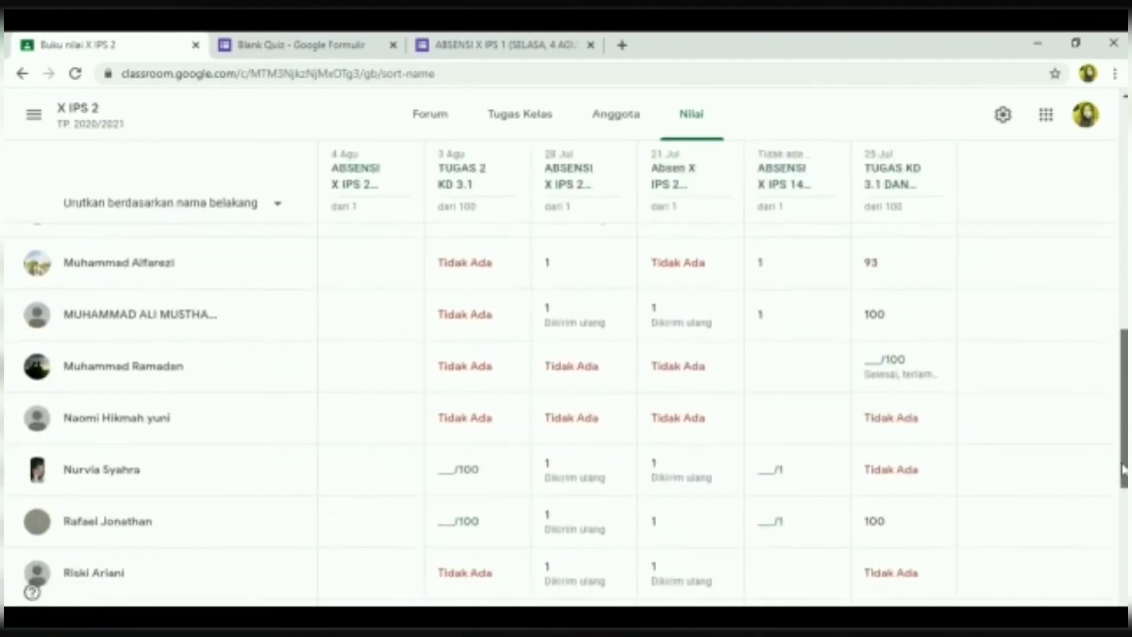
{"action": "scroll", "coordinate": [32, 590], "scroll_direction": "down", "scroll_amount": 2}
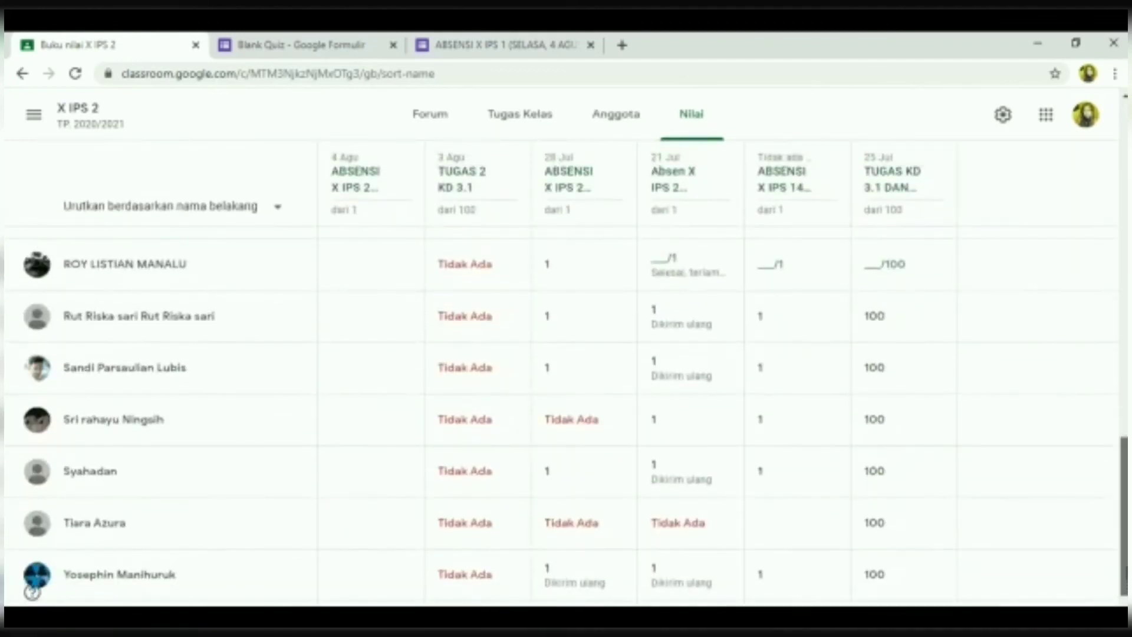
{"action": "scroll", "coordinate": [1124, 380], "scroll_direction": "up", "scroll_amount": 12}
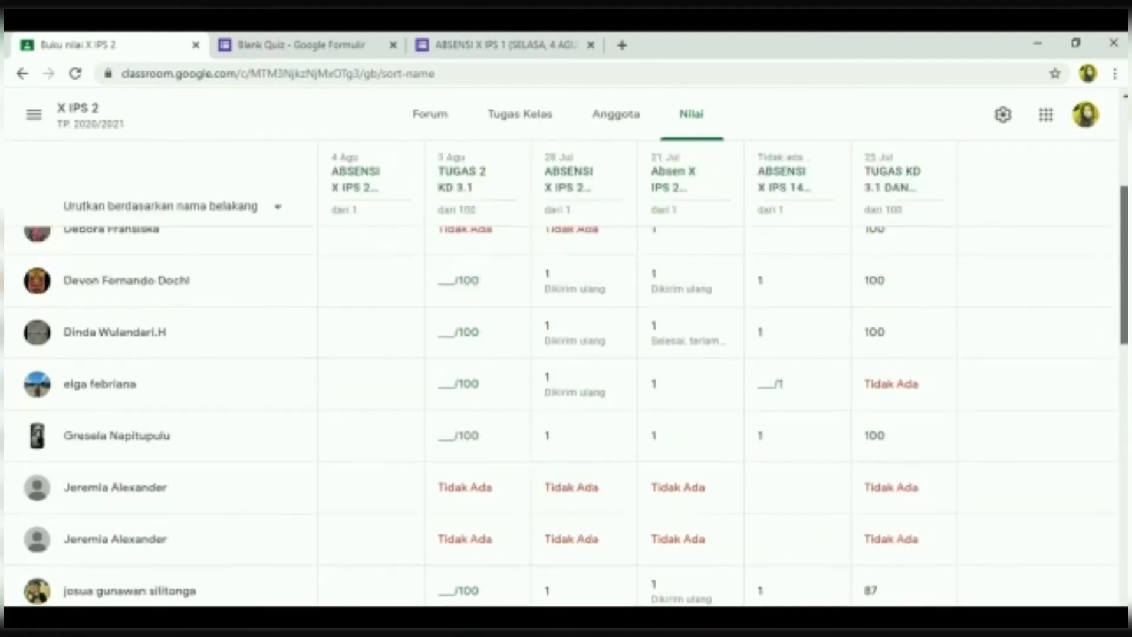
{"action": "scroll", "coordinate": [1122, 141], "scroll_direction": "up", "scroll_amount": 5}
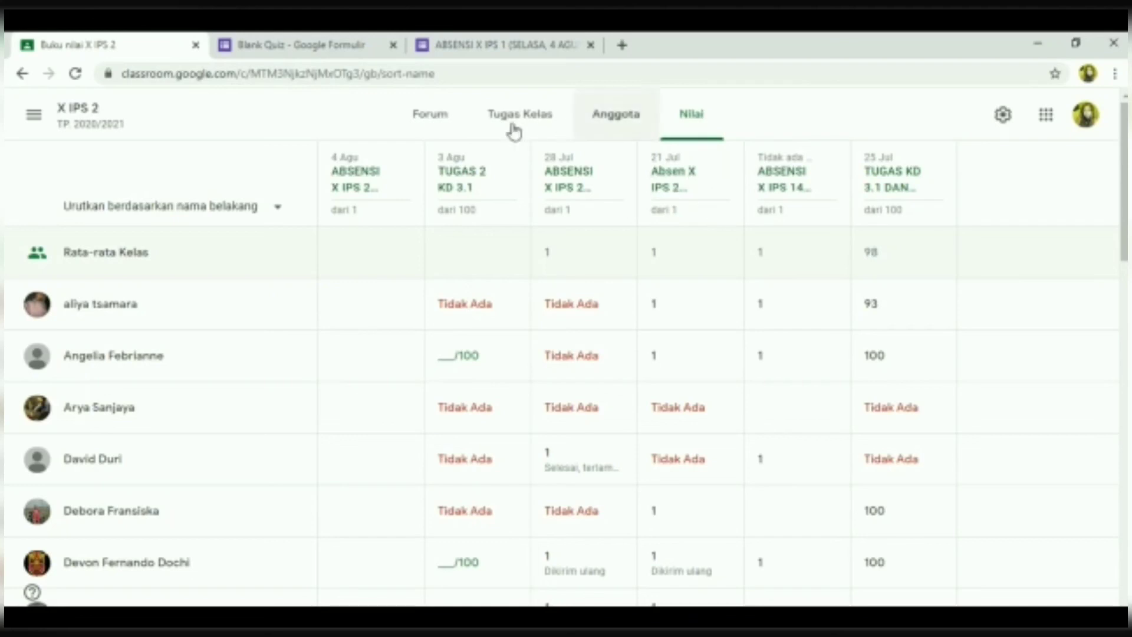
Return to the X IPS 2 class forum to view the posted attendance assignment.
{"action": "left_click", "coordinate": [456, 122]}
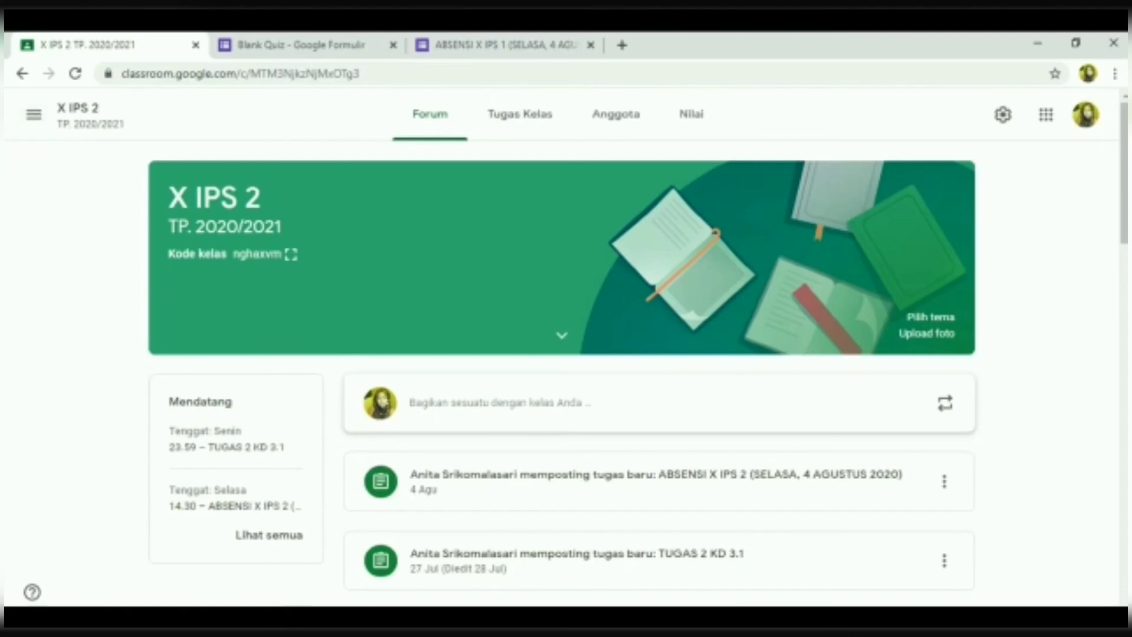
{"action": "left_click", "coordinate": [550, 625]}
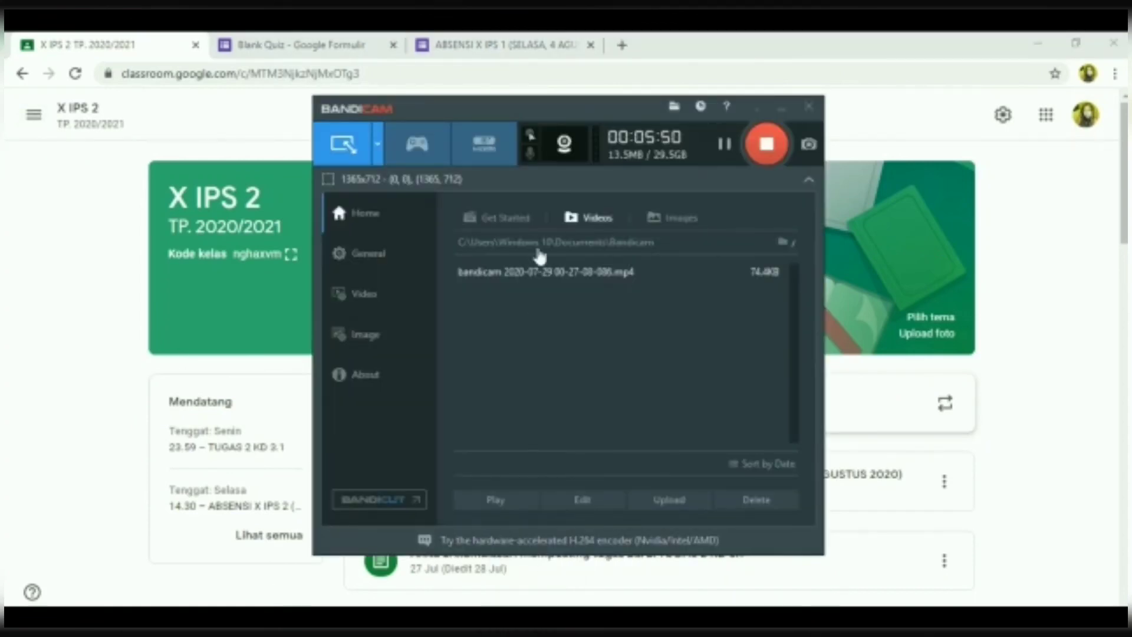